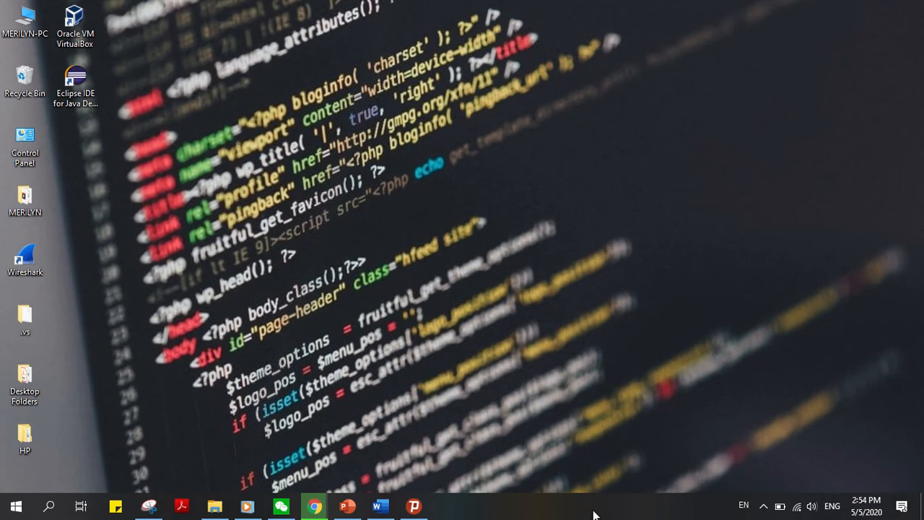
# Step: Switch to the open Word document and look through the unformatted Chapter 1 and Chapter 2 text
pyautogui.click(380, 506)
pyautogui.scroll(5, 358, 186)
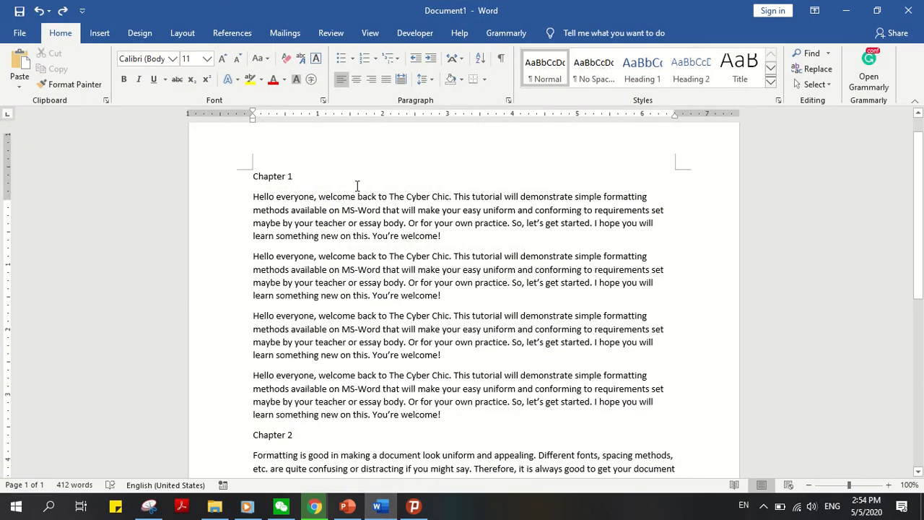
pyautogui.scroll(-2, 399, 195)
pyautogui.scroll(-5, 407, 199)
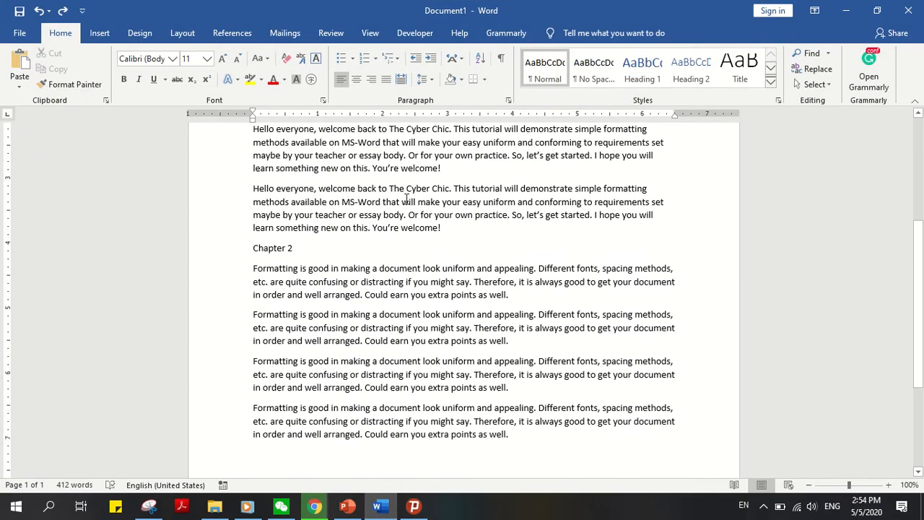
pyautogui.scroll(2, 522, 325)
pyautogui.scroll(4, 522, 325)
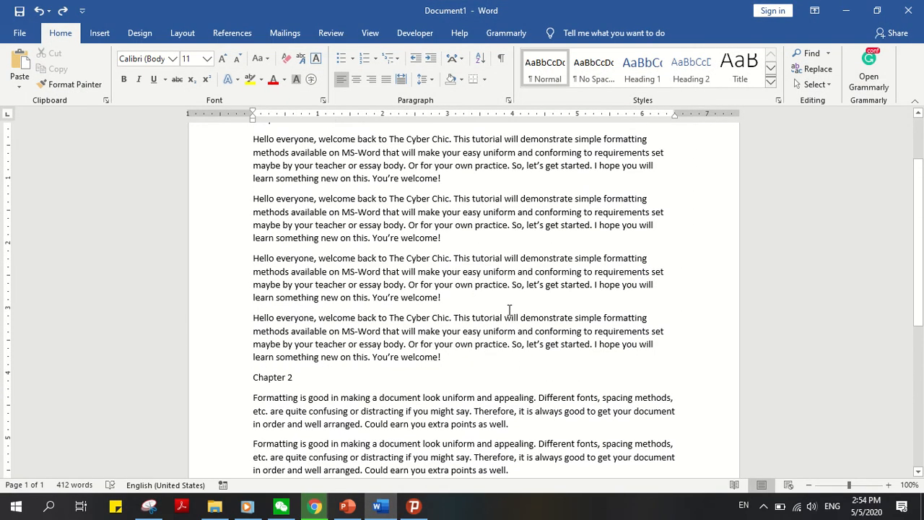
pyautogui.scroll(-1, 339, 235)
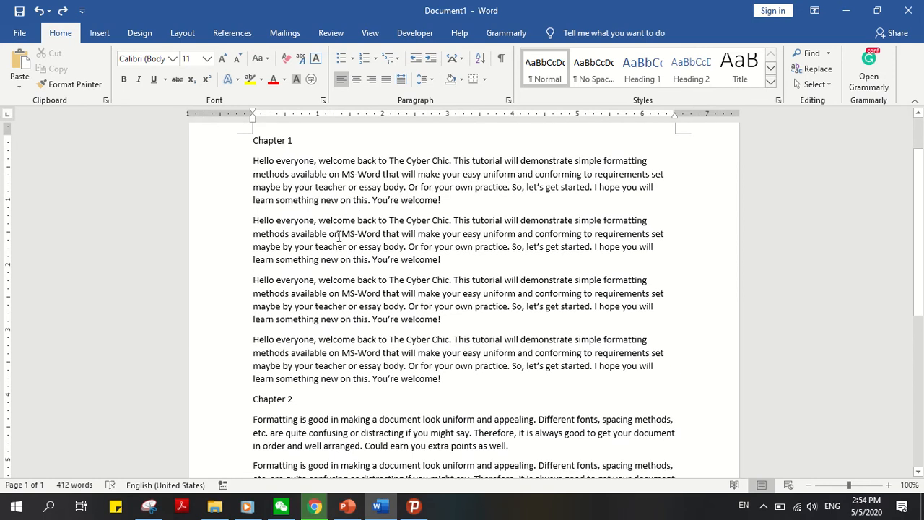
pyautogui.scroll(1, 338, 235)
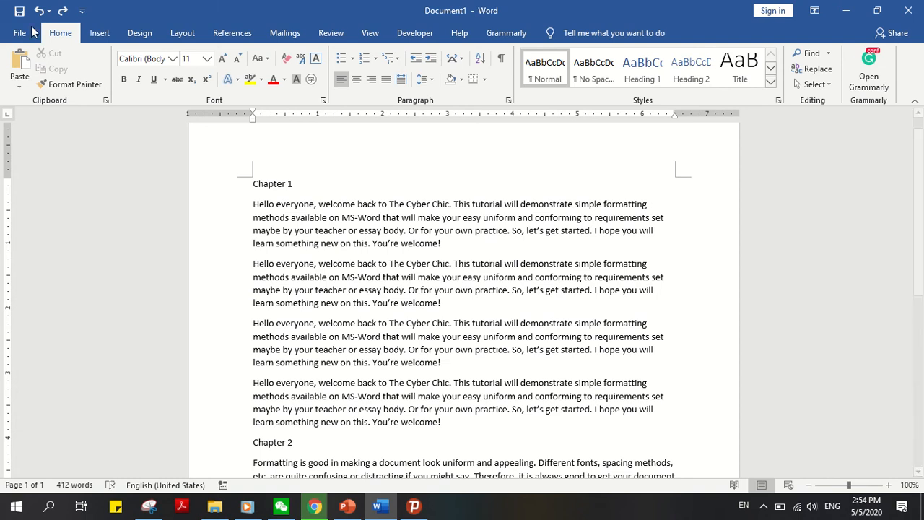
pyautogui.scroll(-1, 426, 230)
pyautogui.scroll(-7, 426, 229)
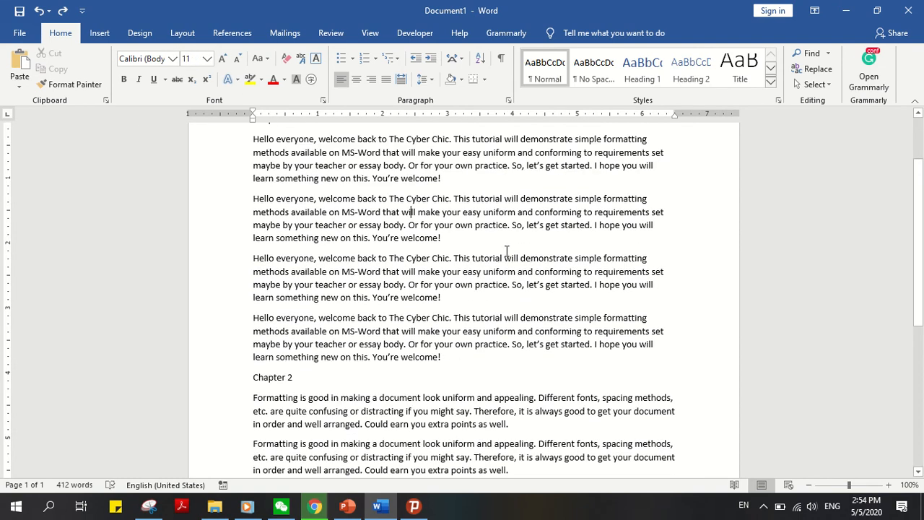
pyautogui.scroll(7, 528, 269)
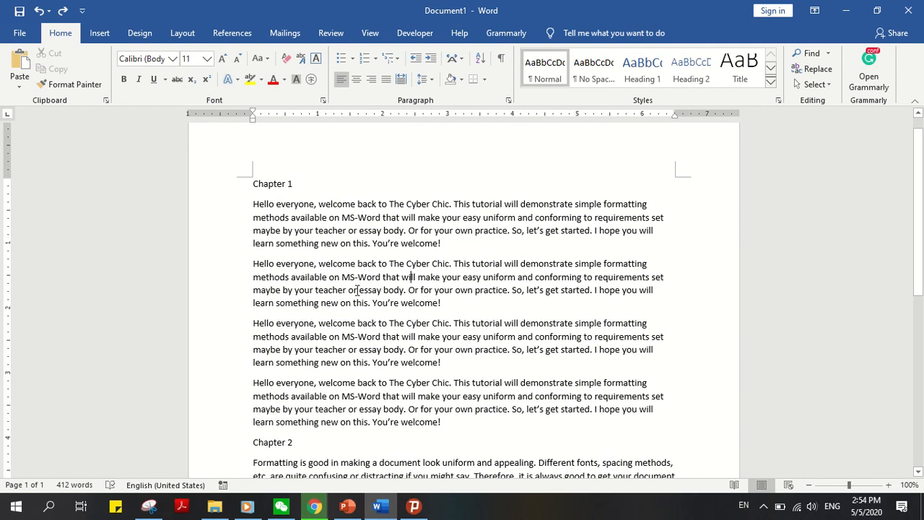
# Step: Select the whole document and modify the Normal style to use Times New Roman at size 12
pyautogui.hotkey('ctrl', 'a')
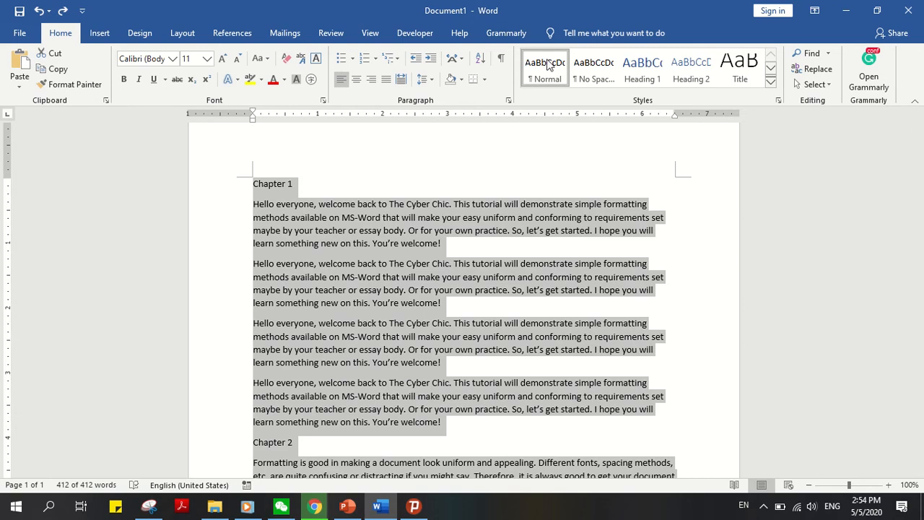
pyautogui.rightClick(547, 69)
pyautogui.click(588, 90)
pyautogui.click(361, 183)
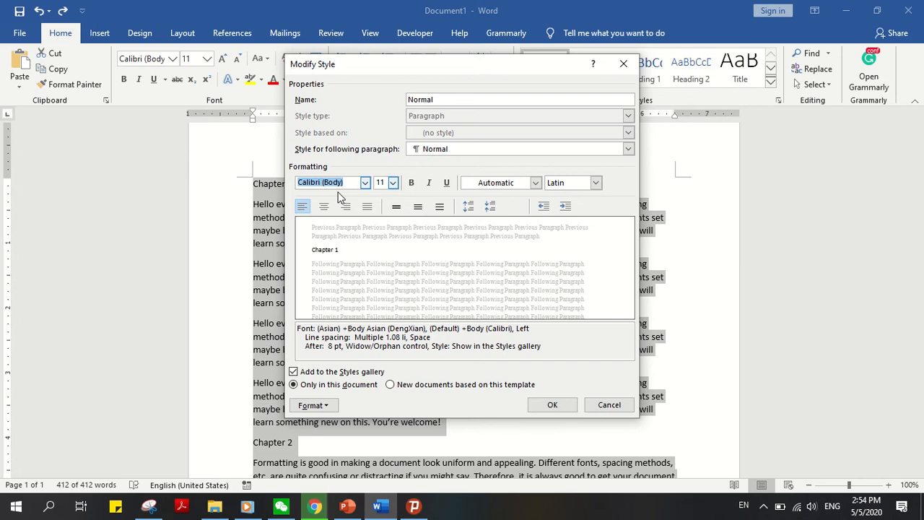
pyautogui.write('Times New Roman')
pyautogui.click(379, 183)
pyautogui.write('1')
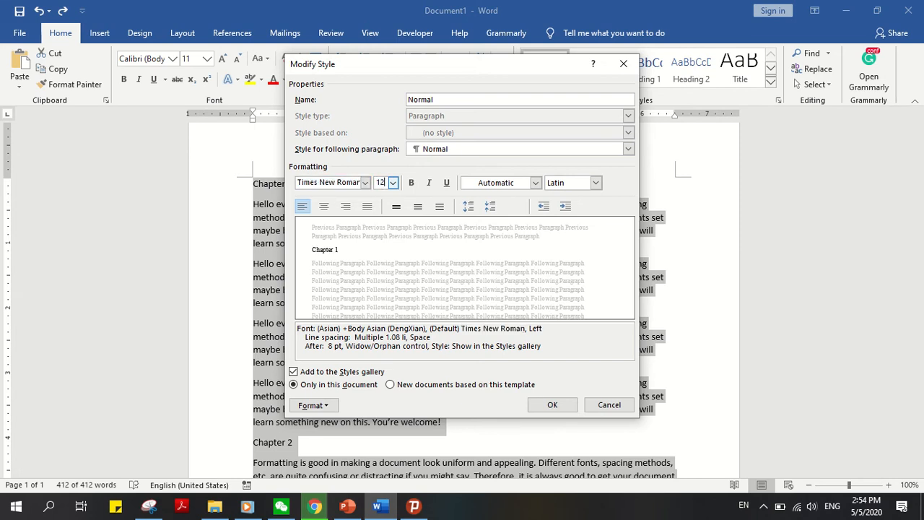
# Step: Set the Normal style's alignment to justified, accept the style changes and deselect the text
pyautogui.click(367, 207)
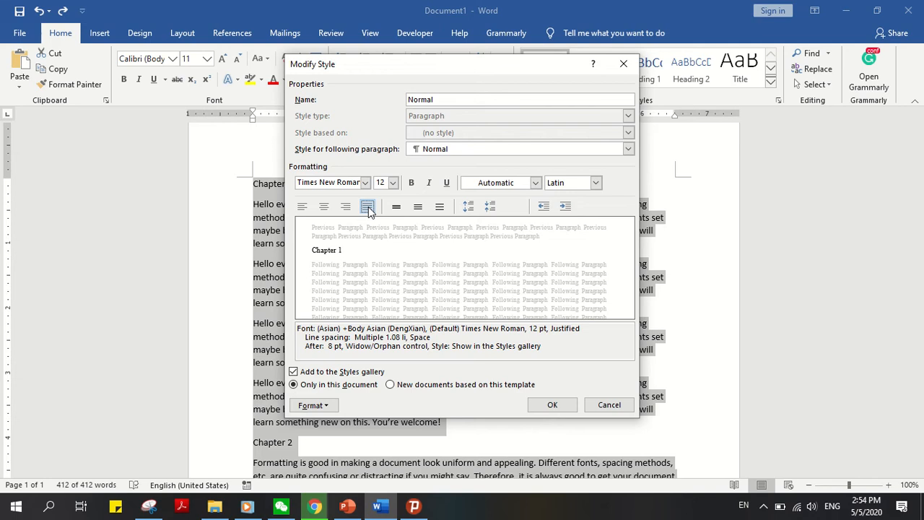
pyautogui.click(367, 208)
pyautogui.click(368, 207)
pyautogui.click(552, 405)
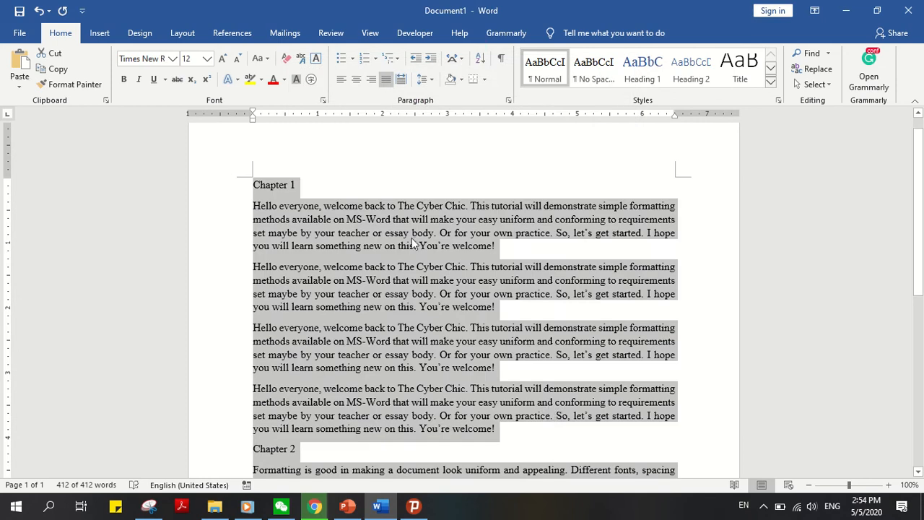
pyautogui.click(413, 235)
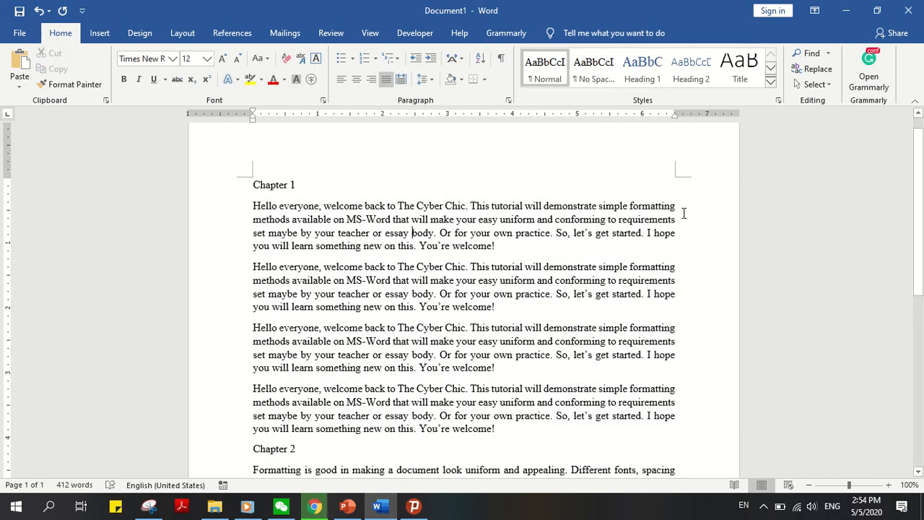
# Step: Apply the Heading 1 style to the "Chapter 1" line at the start of the document
pyautogui.scroll(-1, 665, 354)
pyautogui.scroll(-4, 665, 350)
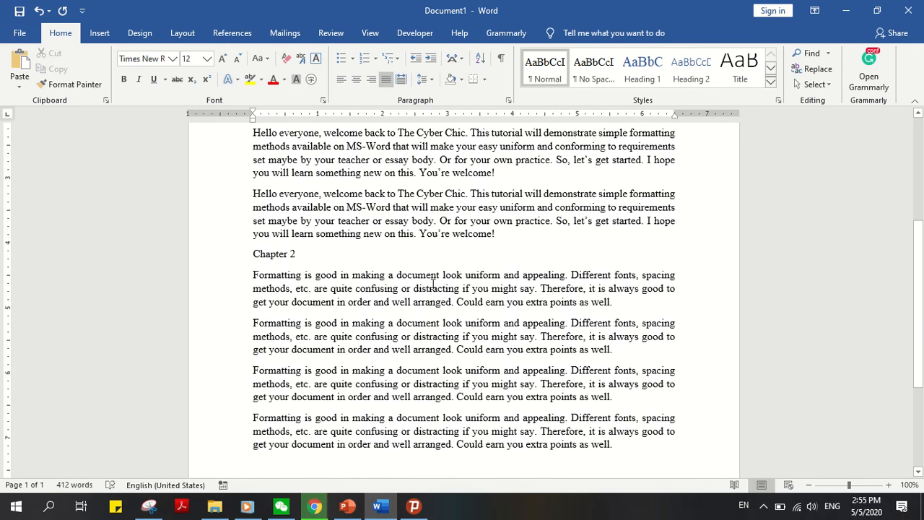
pyautogui.scroll(3, 431, 285)
pyautogui.scroll(2, 432, 284)
pyautogui.scroll(-1, 419, 275)
pyautogui.scroll(1, 404, 267)
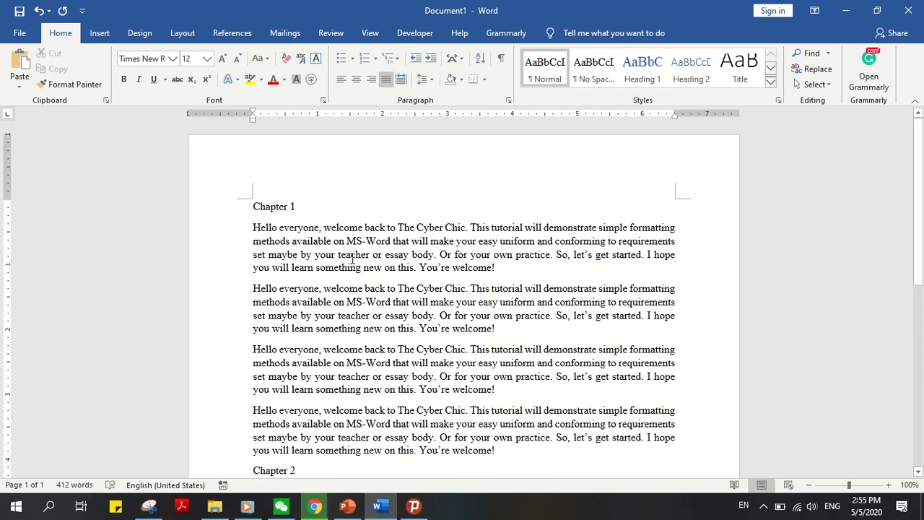
pyautogui.click(277, 209)
pyautogui.click(643, 69)
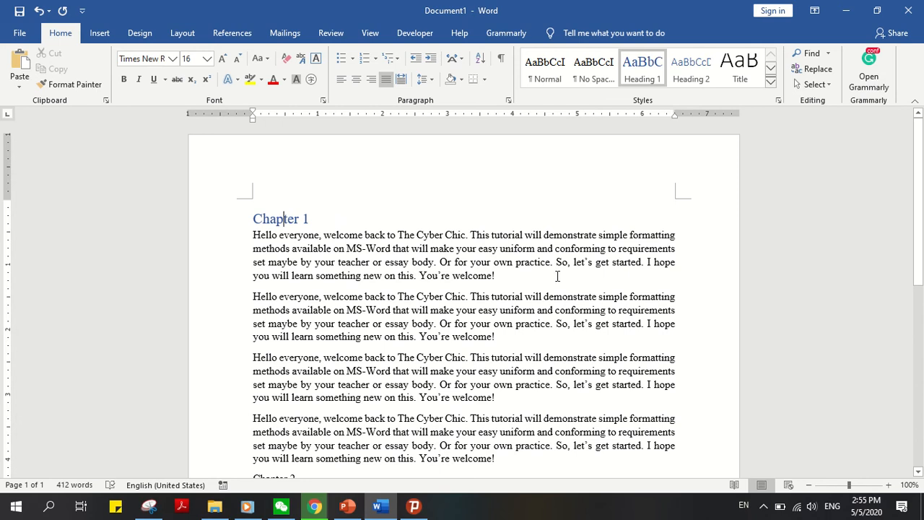
# Step: Modify the Heading 1 style to use font size 18 and bold
pyautogui.rightClick(635, 68)
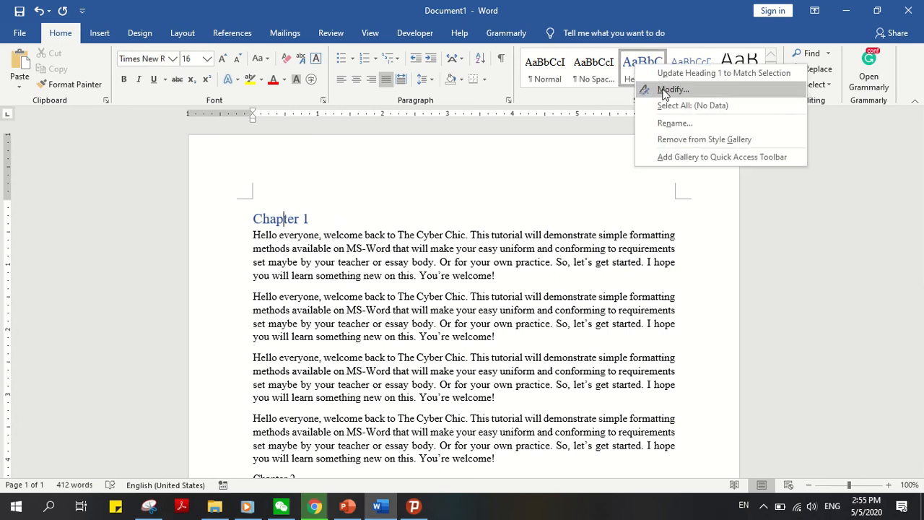
pyautogui.click(654, 89)
pyautogui.click(352, 186)
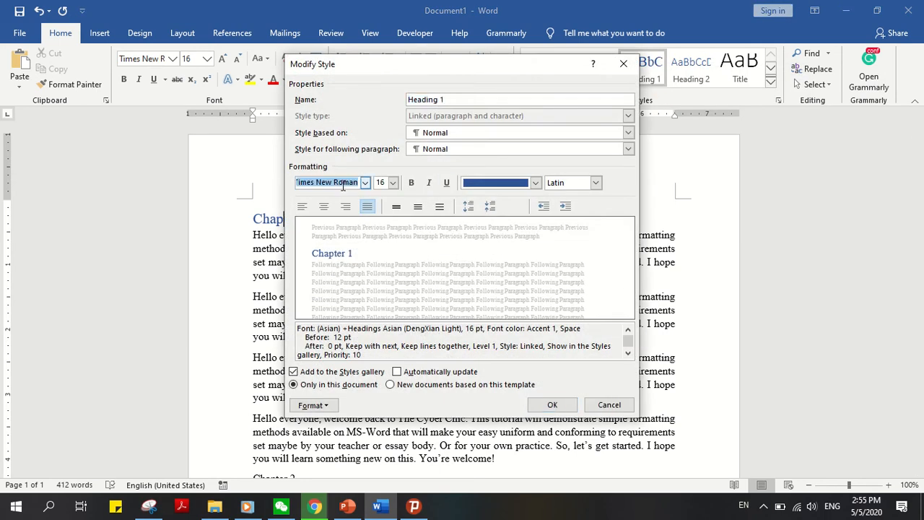
pyautogui.click(382, 185)
pyautogui.write('1')
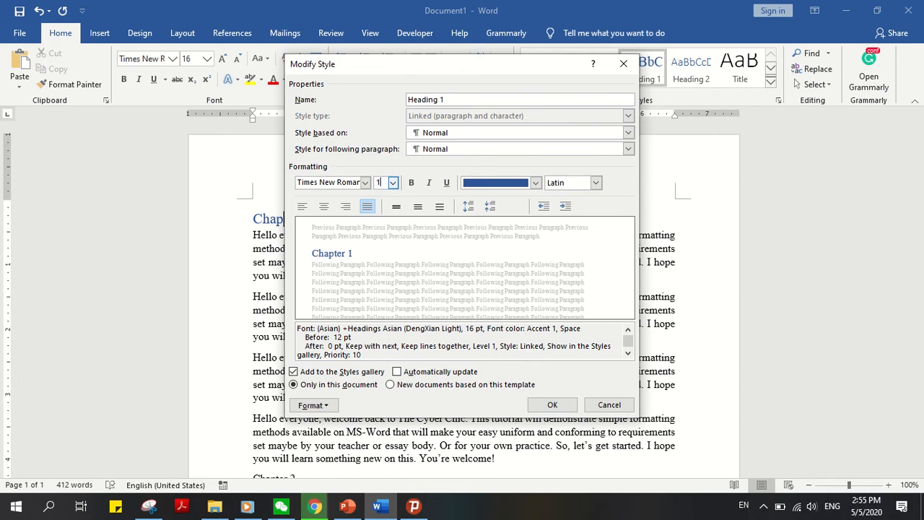
pyautogui.write('8')
pyautogui.click(411, 182)
# Step: Set the Heading 1 style's font colour to Automatic and its alignment to centered
pyautogui.click(535, 182)
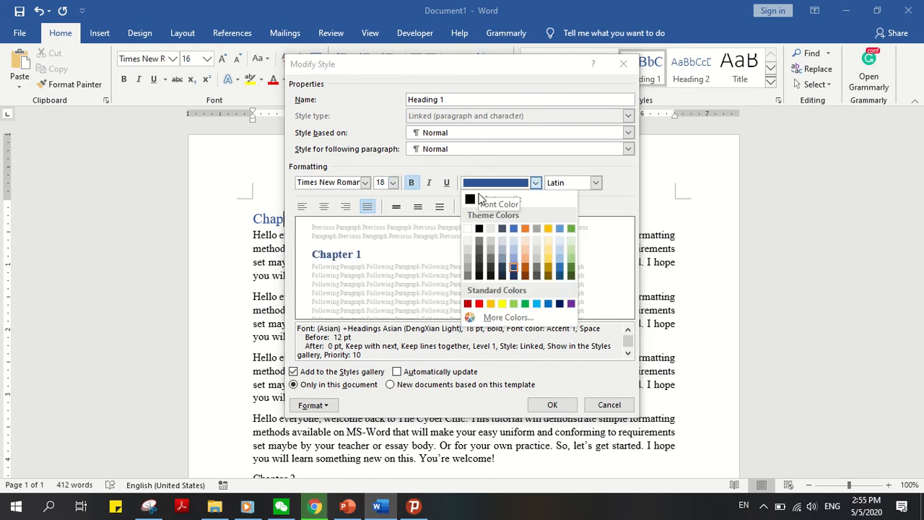
pyautogui.click(475, 196)
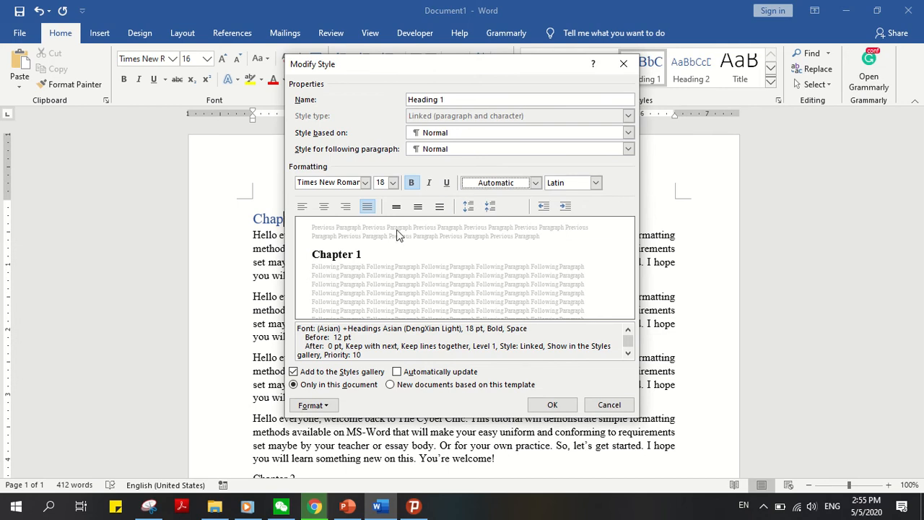
pyautogui.click(324, 207)
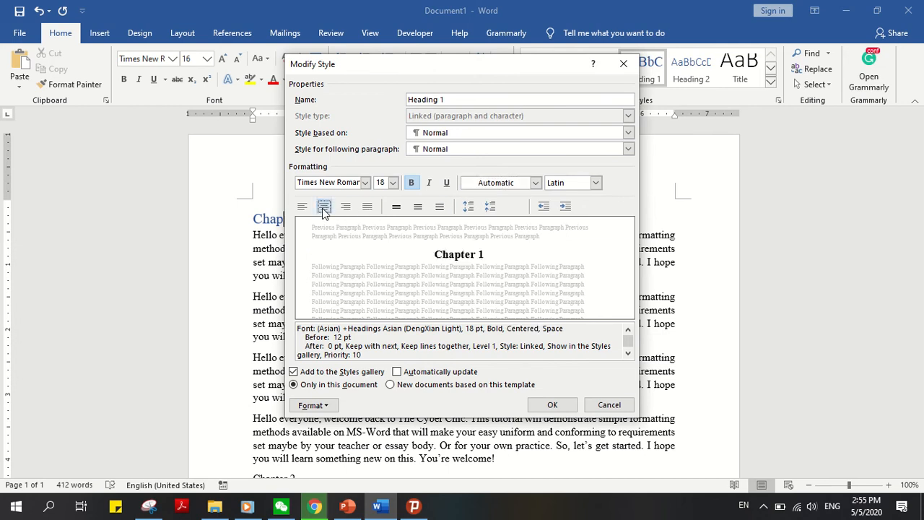
# Step: Add the All caps font effect to the Heading 1 style and accept the style changes
pyautogui.click(316, 407)
pyautogui.click(318, 406)
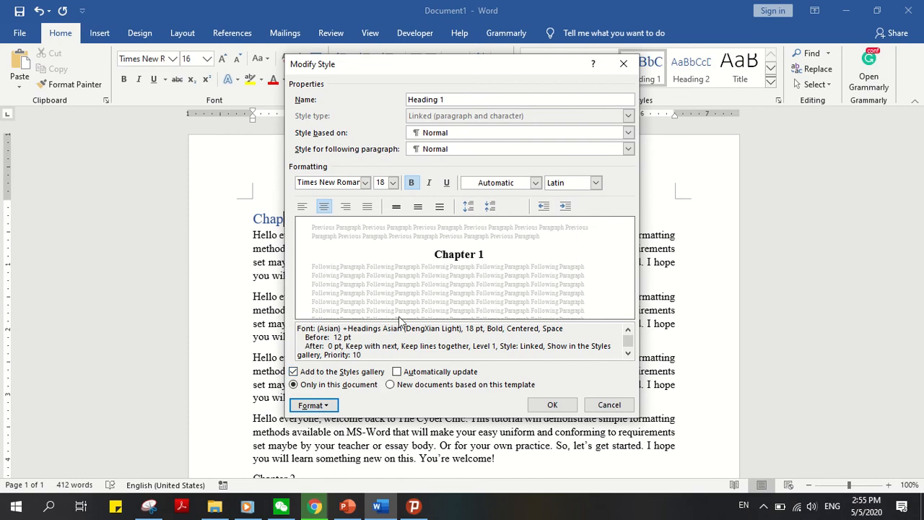
pyautogui.click(321, 407)
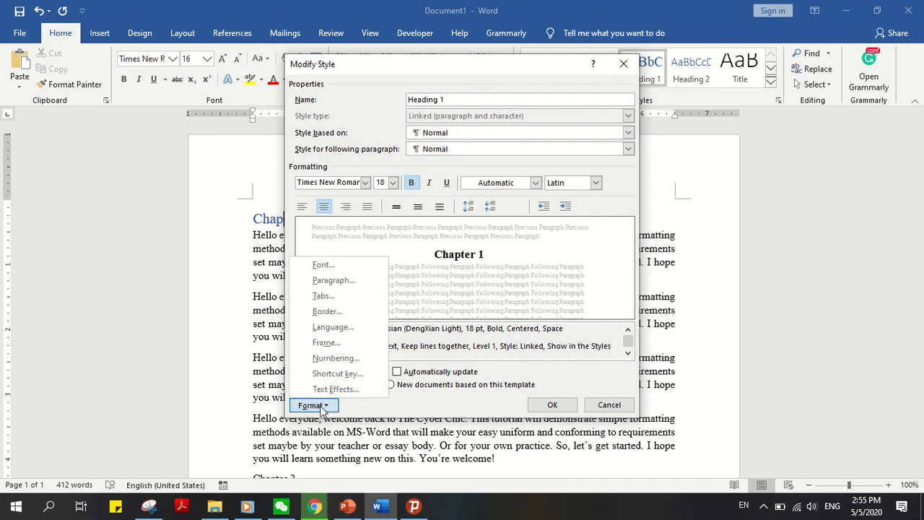
pyautogui.click(324, 265)
pyautogui.click(542, 263)
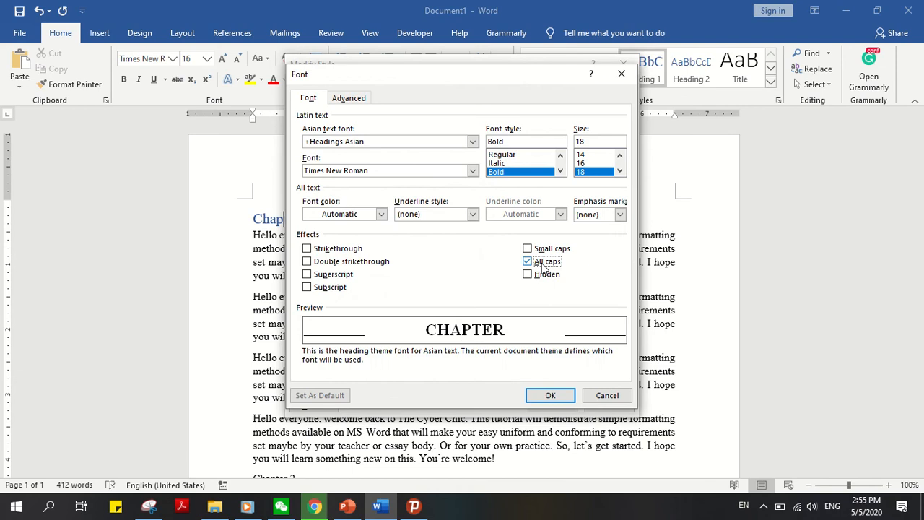
pyautogui.click(550, 396)
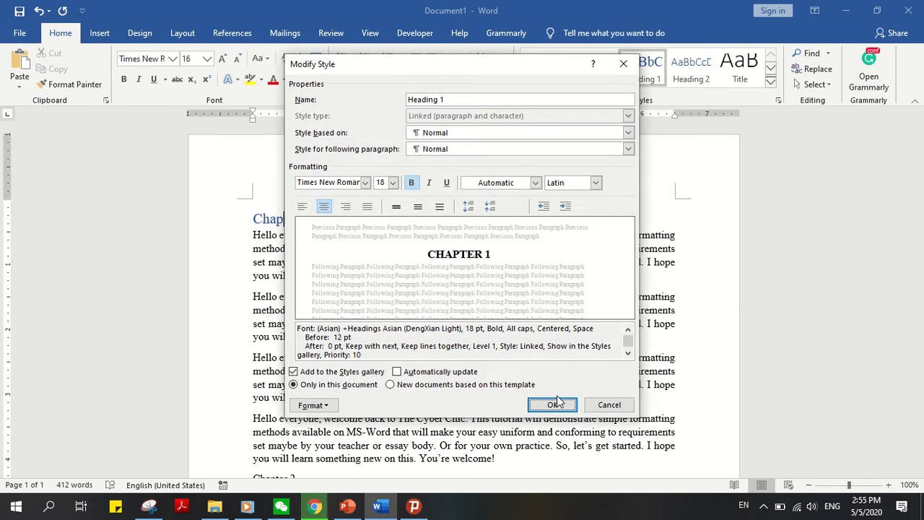
pyautogui.click(552, 405)
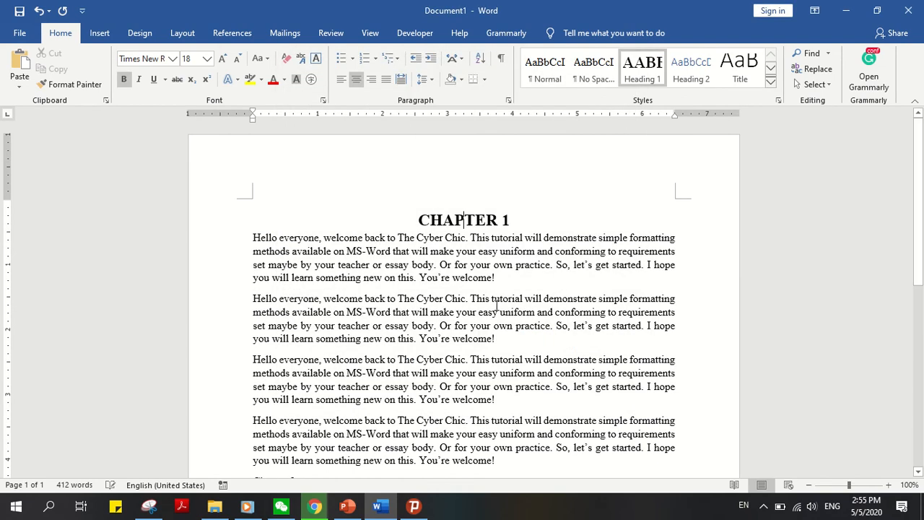
# Step: Try the Heading 1 style on the "Chapter 2" line and undo it
pyautogui.scroll(-2, 474, 220)
pyautogui.scroll(2, 475, 218)
pyautogui.scroll(-5, 479, 221)
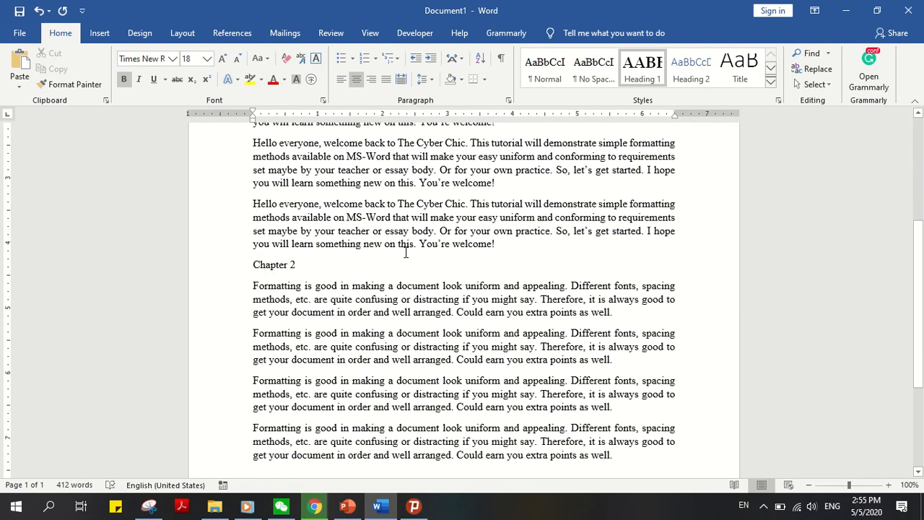
pyautogui.scroll(3, 384, 266)
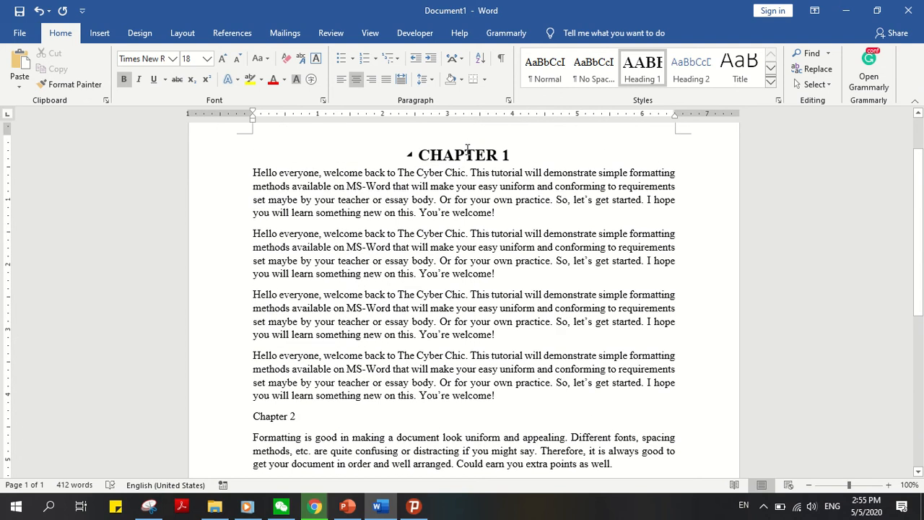
pyautogui.scroll(-2, 363, 320)
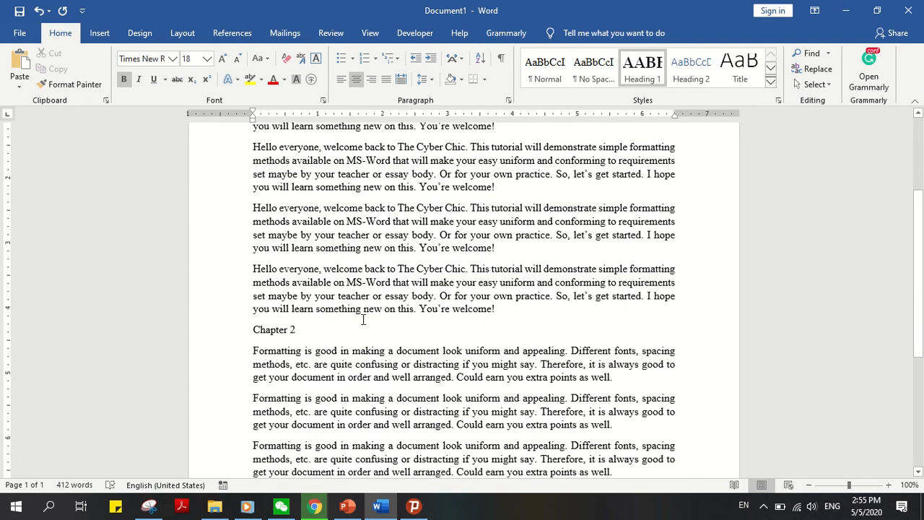
pyautogui.click(270, 331)
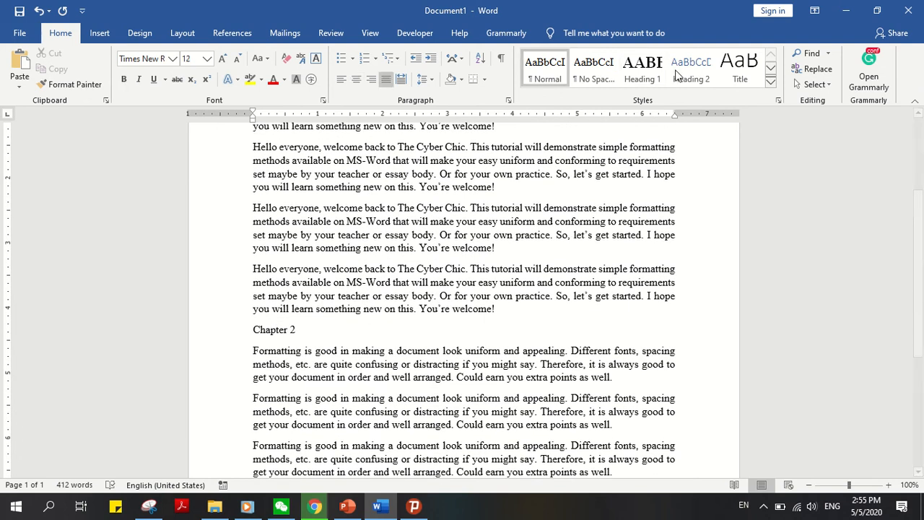
pyautogui.click(642, 69)
pyautogui.scroll(2, 542, 270)
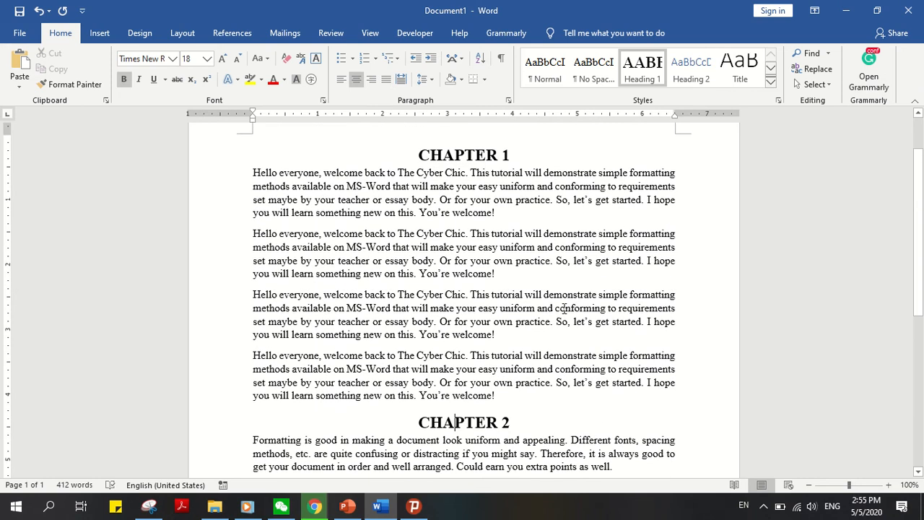
pyautogui.hotkey('ctrl', 'z')
# Step: Copy the formatting of the "Chapter 1" heading onto the "Chapter 2" line with Format Painter
pyautogui.click(476, 155)
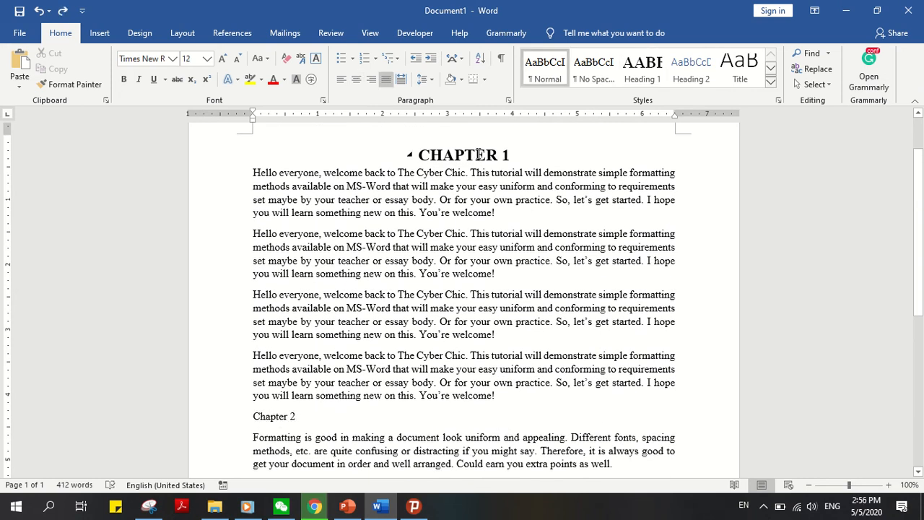
pyautogui.click(70, 83)
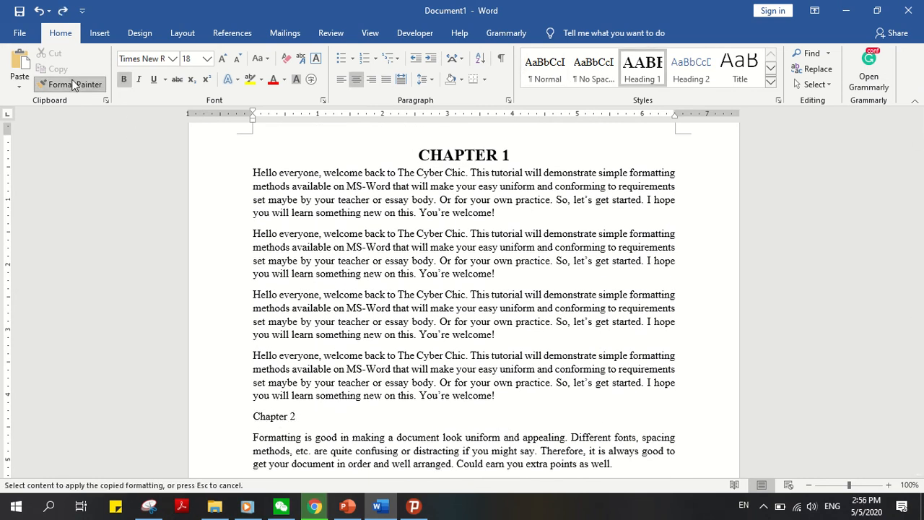
pyautogui.scroll(-3, 289, 306)
pyautogui.click(271, 331)
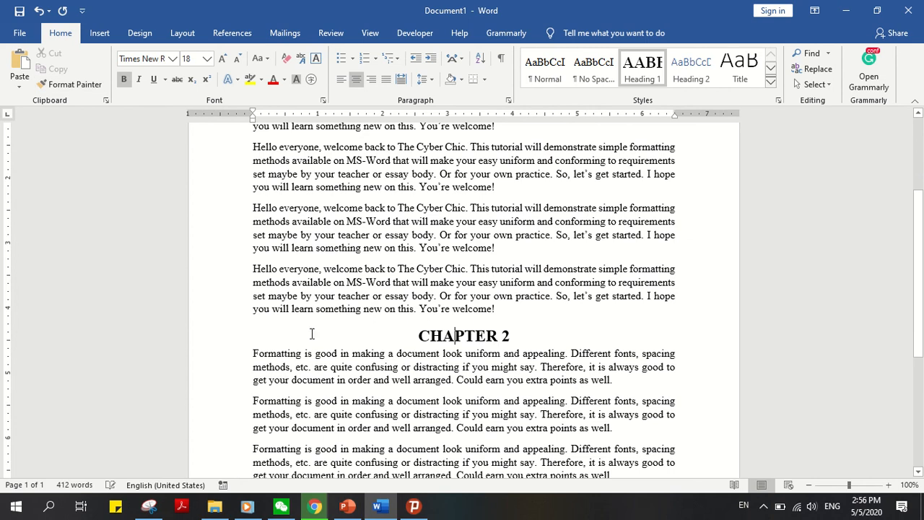
# Step: Give the four body paragraphs under Chapter 1 a first-line indent of 0.3"
pyautogui.scroll(3, 476, 361)
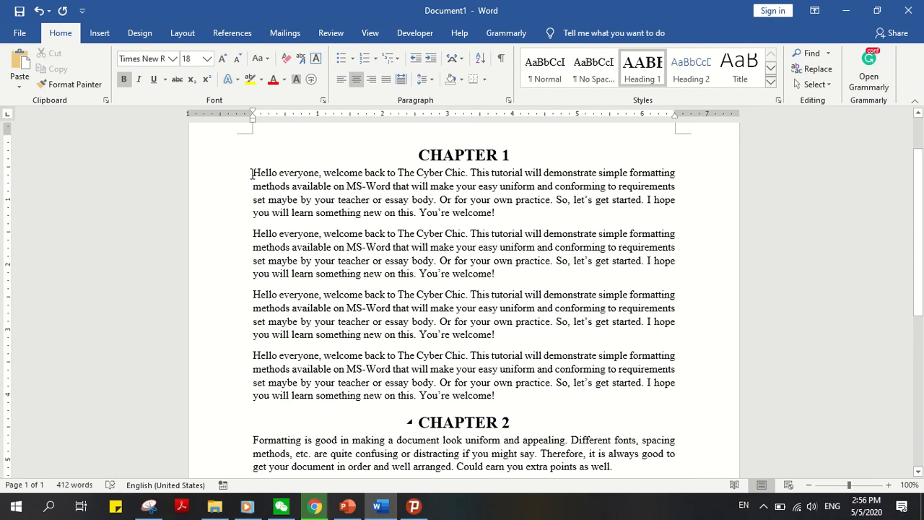
pyautogui.moveTo(252, 174); pyautogui.dragTo(484, 390)
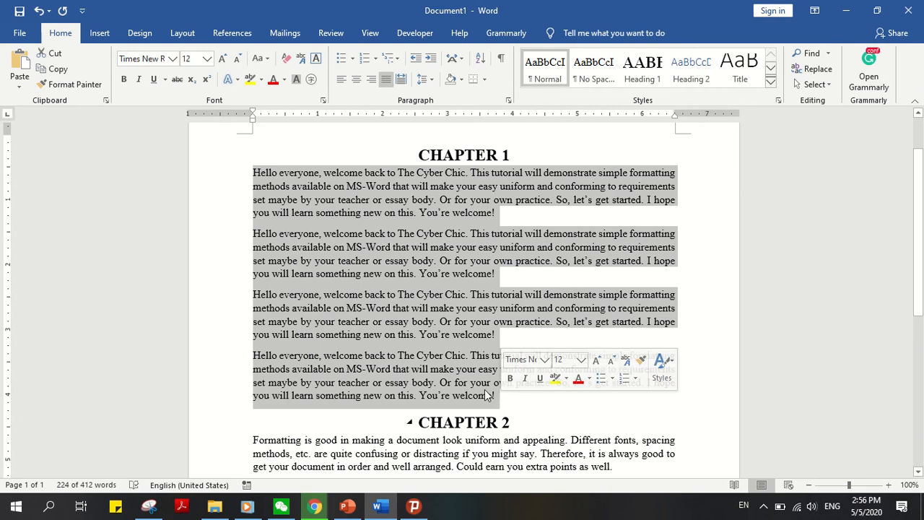
pyautogui.click(508, 101)
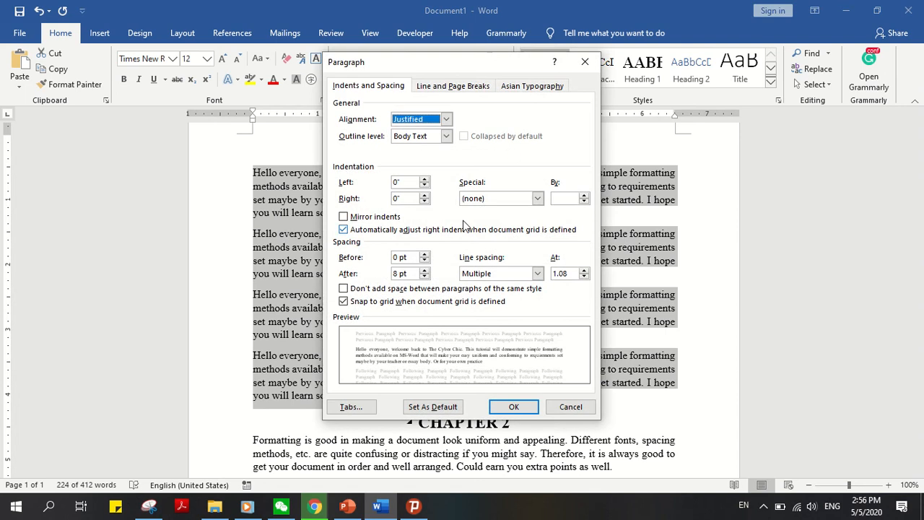
pyautogui.click(481, 201)
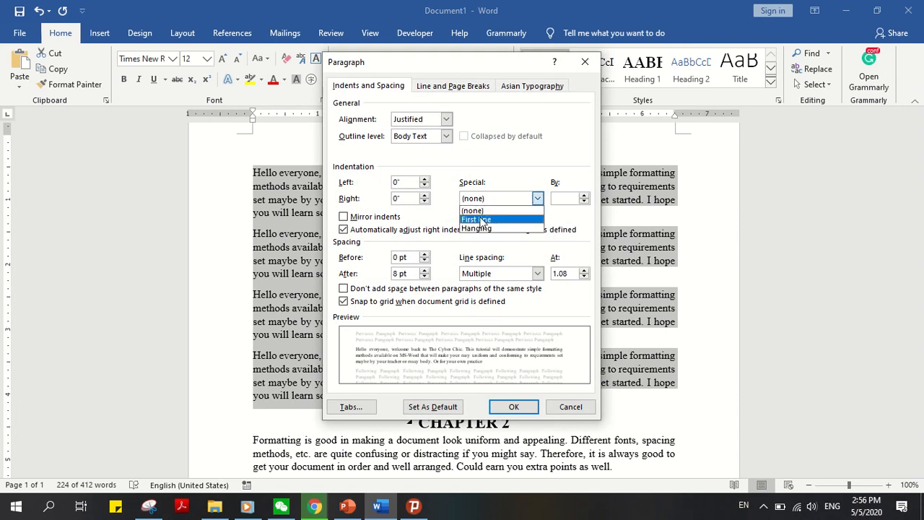
pyautogui.click(482, 214)
pyautogui.click(566, 198)
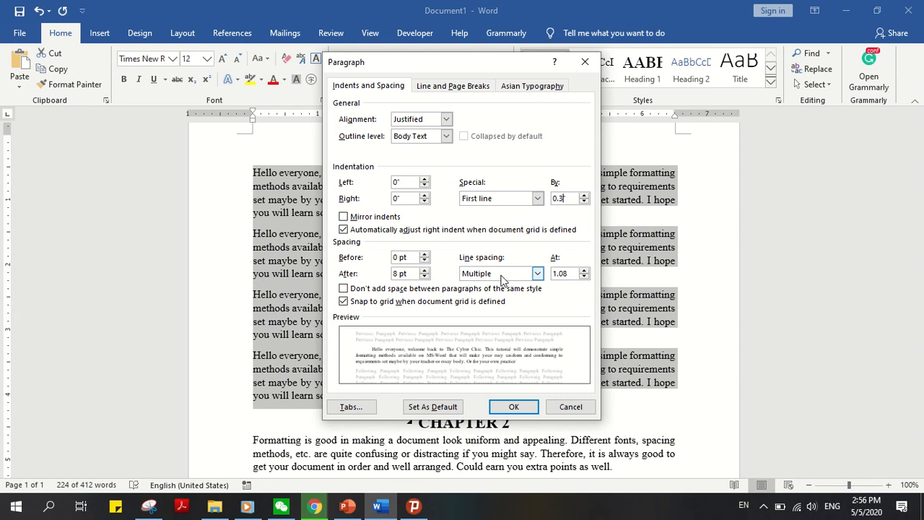
# Step: Set the Chapter 1 body paragraphs' multiple line spacing to 1.25 and apply the paragraph settings
pyautogui.click(568, 273)
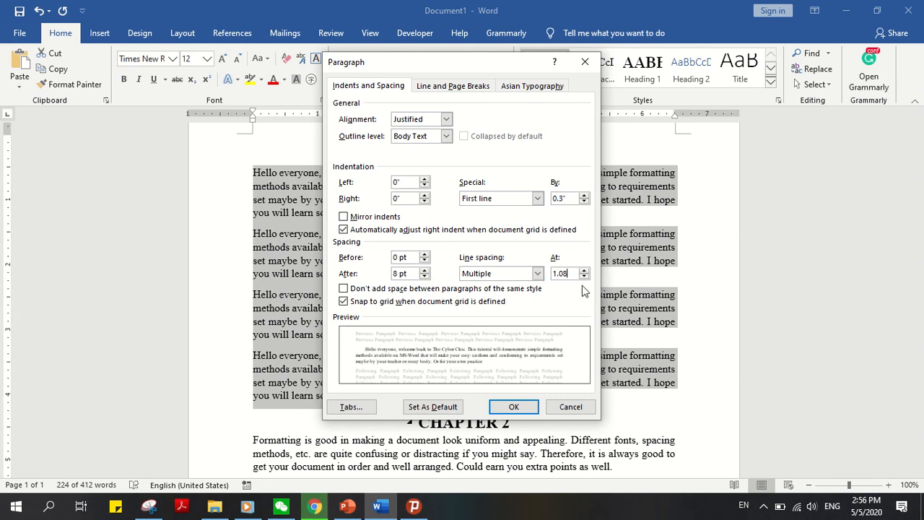
pyautogui.press('BackSpace')
pyautogui.write('25')
pyautogui.click(514, 407)
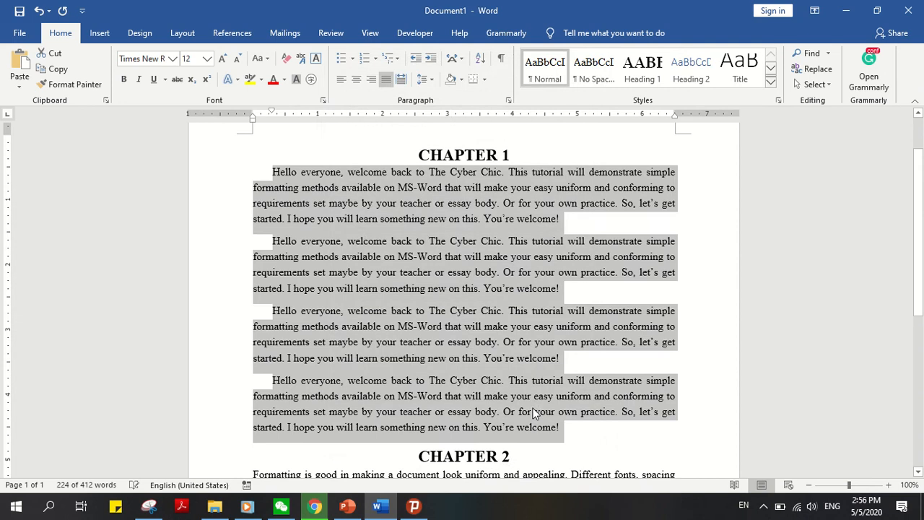
pyautogui.click(426, 219)
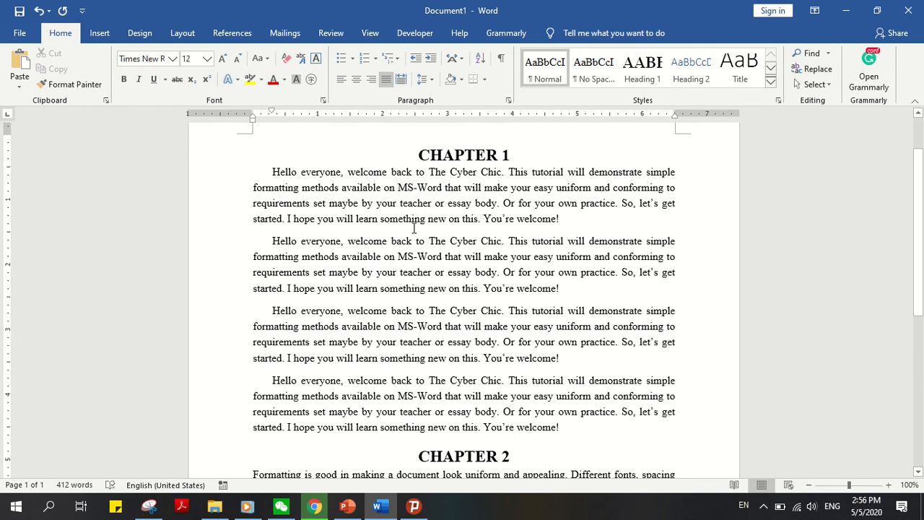
# Step: Remove the space after the first and second body paragraphs of Chapter 1
pyautogui.scroll(-1, 421, 221)
pyautogui.scroll(2, 441, 231)
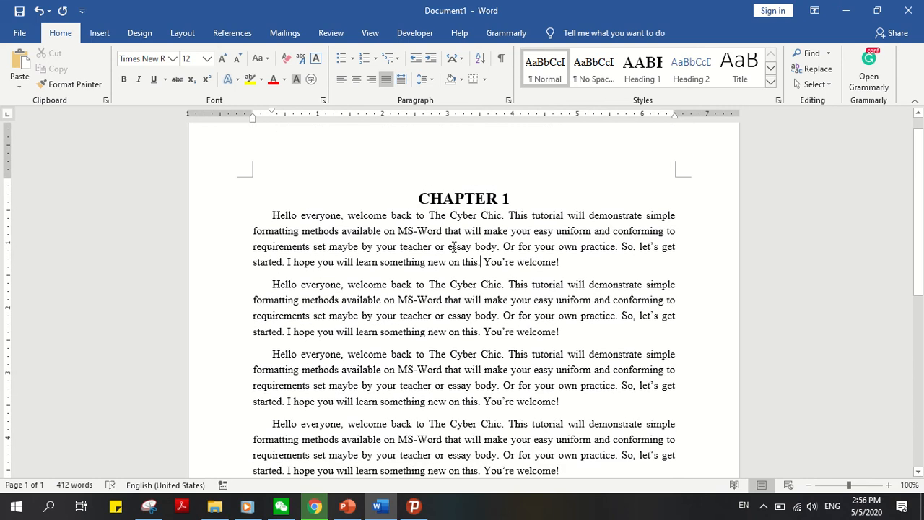
pyautogui.scroll(-2, 452, 249)
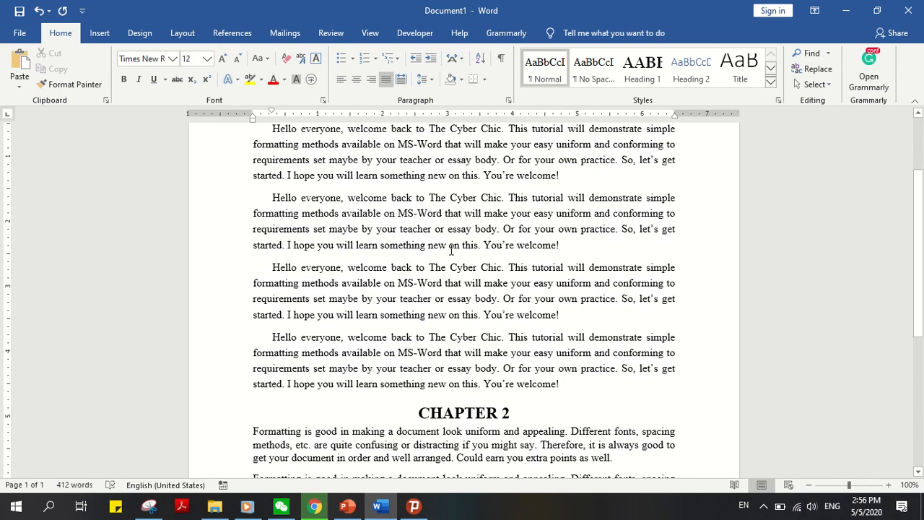
pyautogui.scroll(1, 452, 249)
pyautogui.click(438, 219)
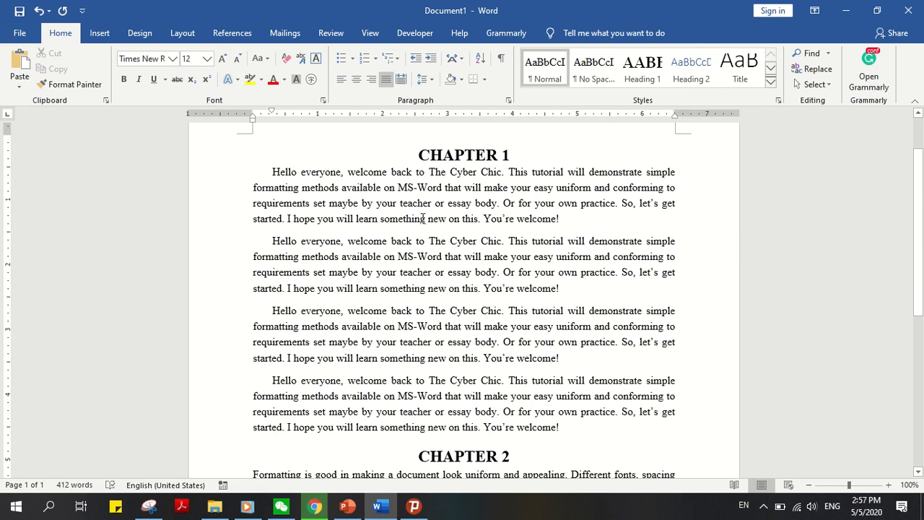
pyautogui.click(423, 80)
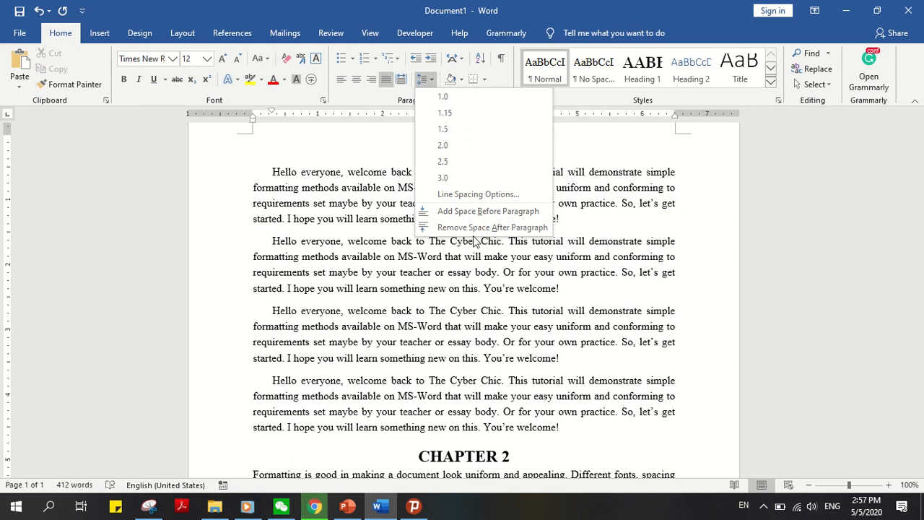
pyautogui.click(476, 225)
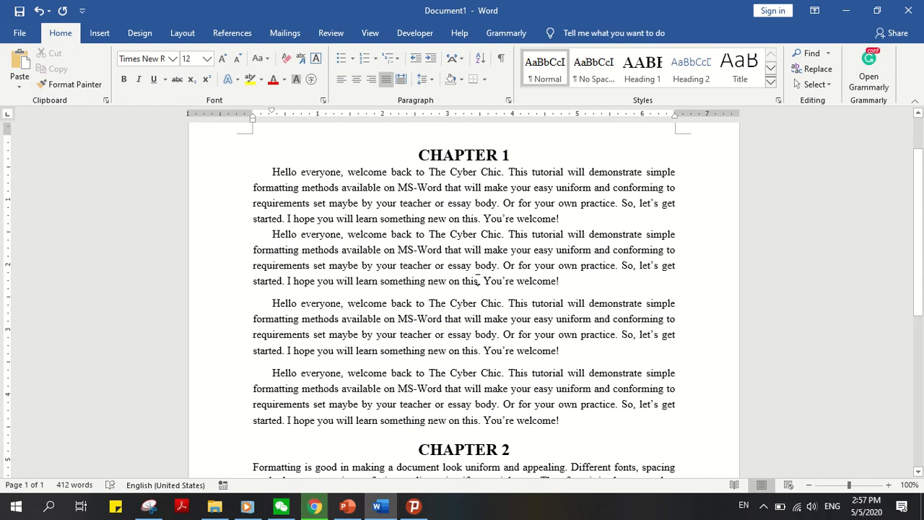
pyautogui.click(423, 79)
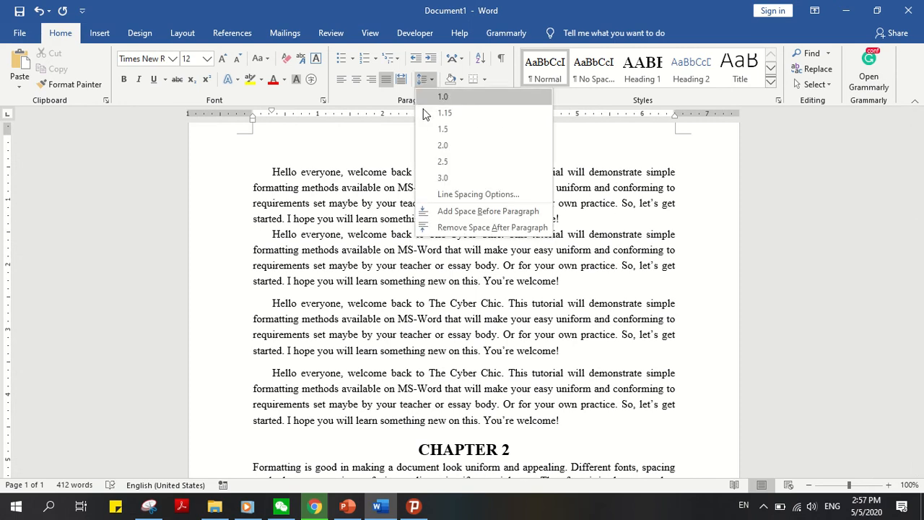
pyautogui.click(489, 227)
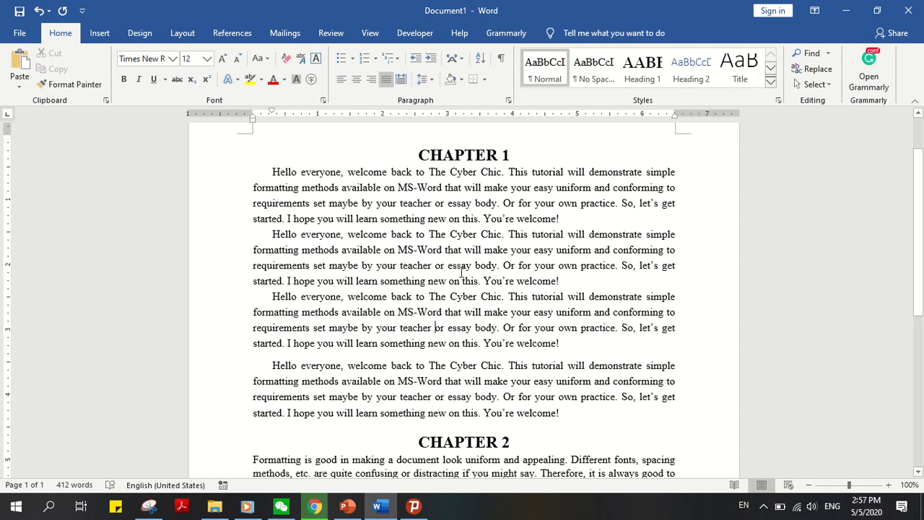
# Step: Copy the second Chapter 1 paragraph's formatting onto the third and fourth body paragraphs with Format Painter
pyautogui.click(73, 84)
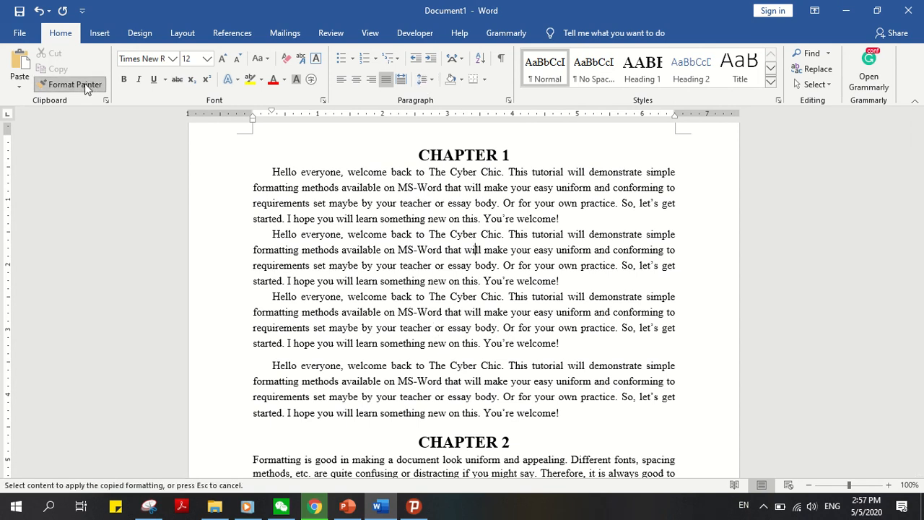
pyautogui.click(503, 331)
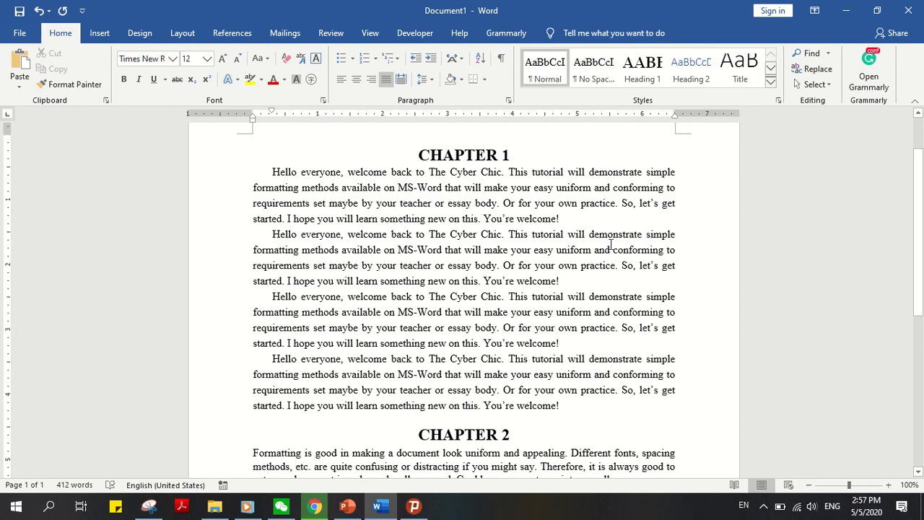
pyautogui.click(72, 84)
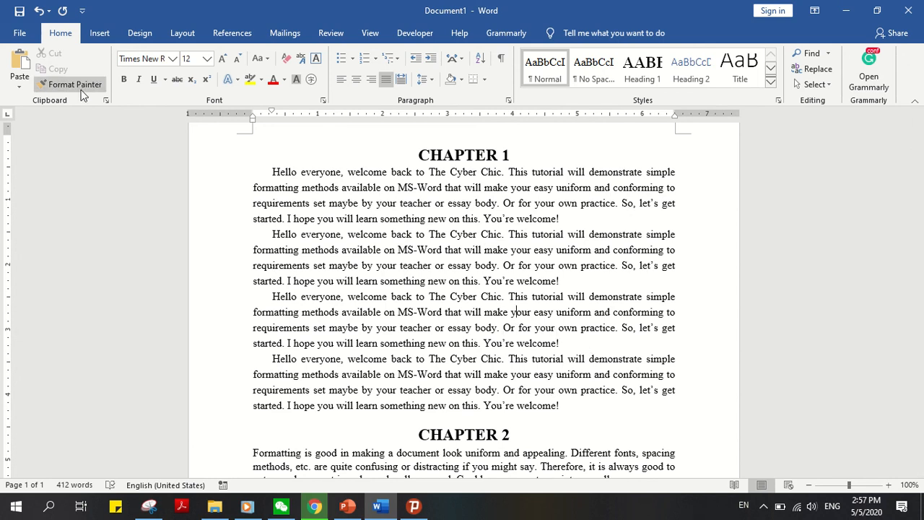
pyautogui.click(525, 384)
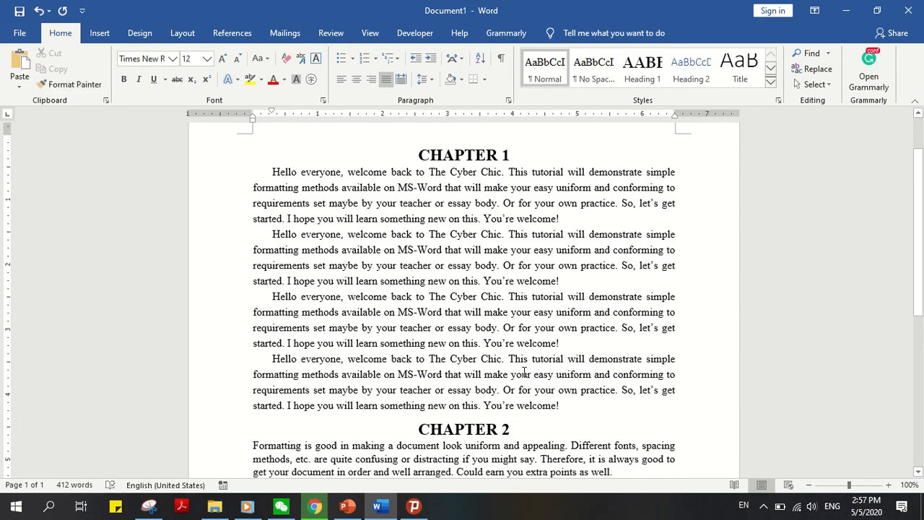
# Step: Copy the first Chapter 1 body paragraph's formatting onto all four Chapter 2 body paragraphs with Format Painter
pyautogui.scroll(-3, 525, 372)
pyautogui.scroll(1, 454, 273)
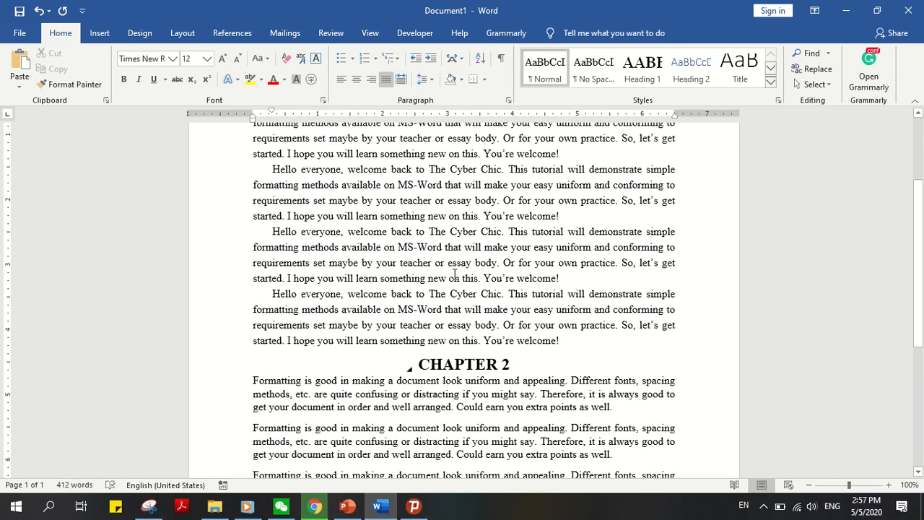
pyautogui.scroll(-3, 454, 274)
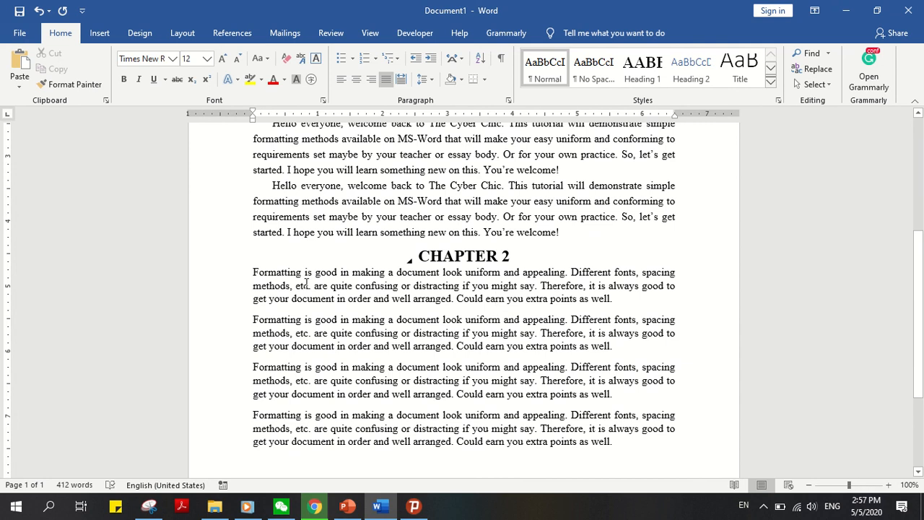
pyautogui.moveTo(254, 278); pyautogui.dragTo(612, 394)
pyautogui.click(621, 442)
pyautogui.scroll(6, 438, 340)
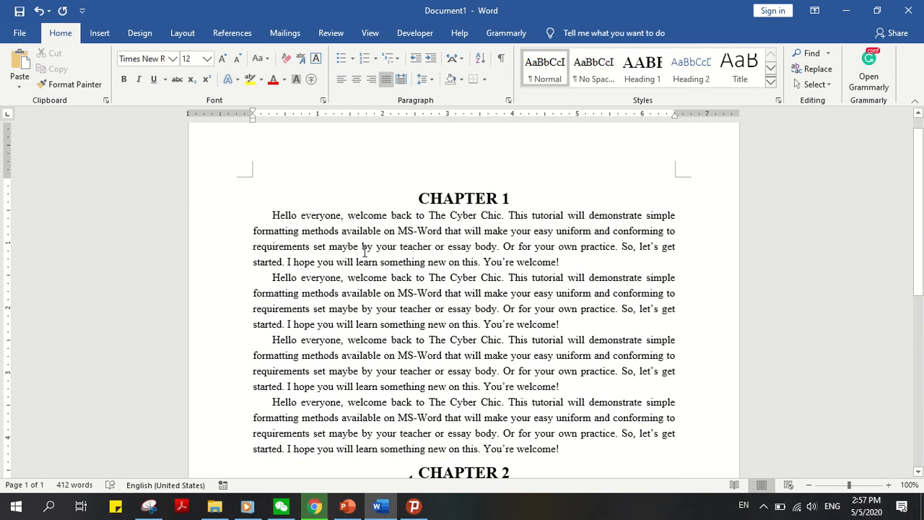
pyautogui.click(329, 247)
pyautogui.click(79, 90)
pyautogui.scroll(-5, 537, 322)
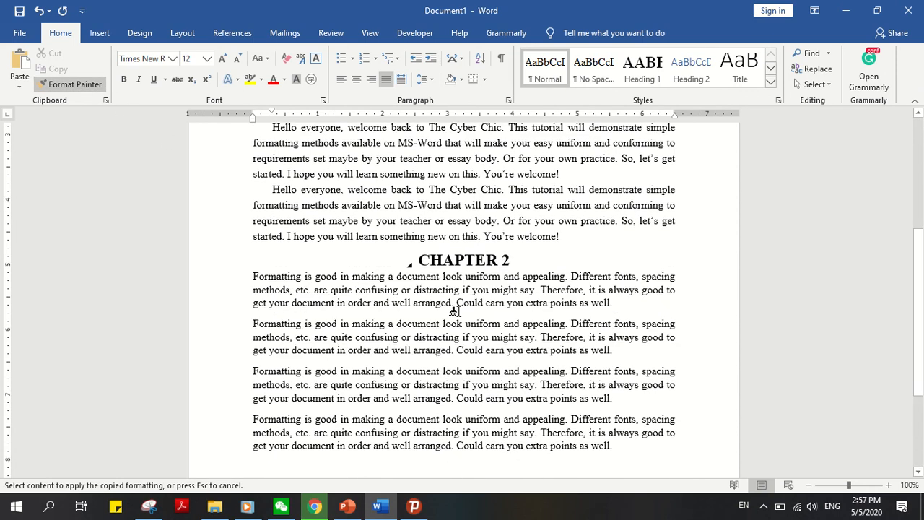
pyautogui.moveTo(248, 250); pyautogui.dragTo(615, 419)
pyautogui.click(391, 250)
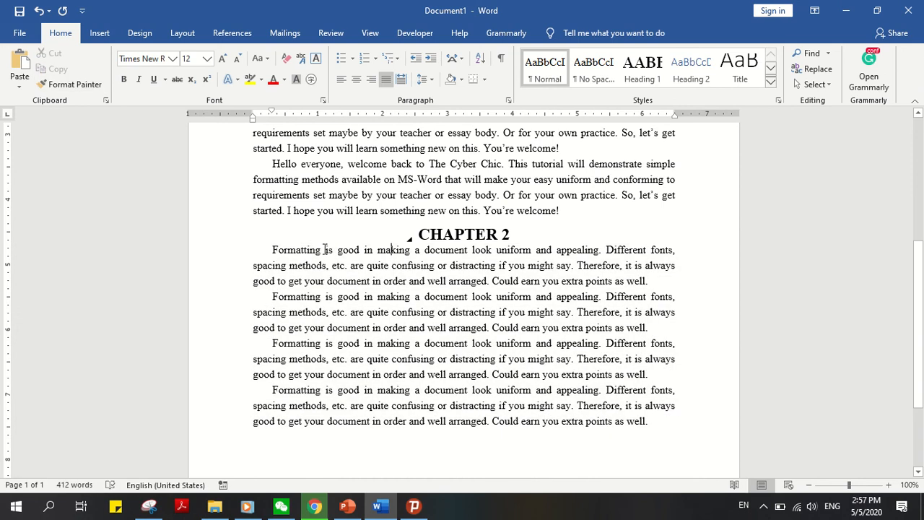
pyautogui.click(266, 249)
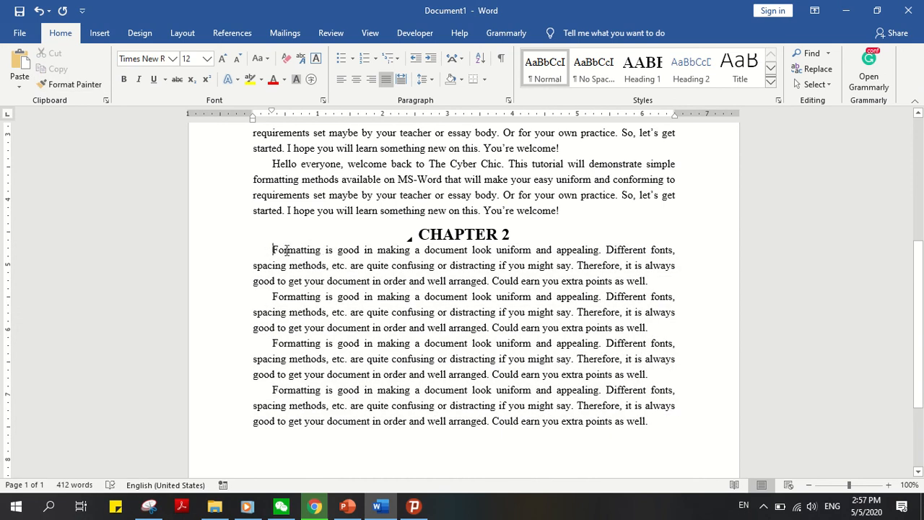
pyautogui.click(649, 281)
# Step: Below the Chapter 2 text, add the separate lines "chapter 3", "Welcome! Thank you for watching!" and "Subscribe!"
pyautogui.scroll(-3, 366, 345)
pyautogui.doubleClick(366, 345)
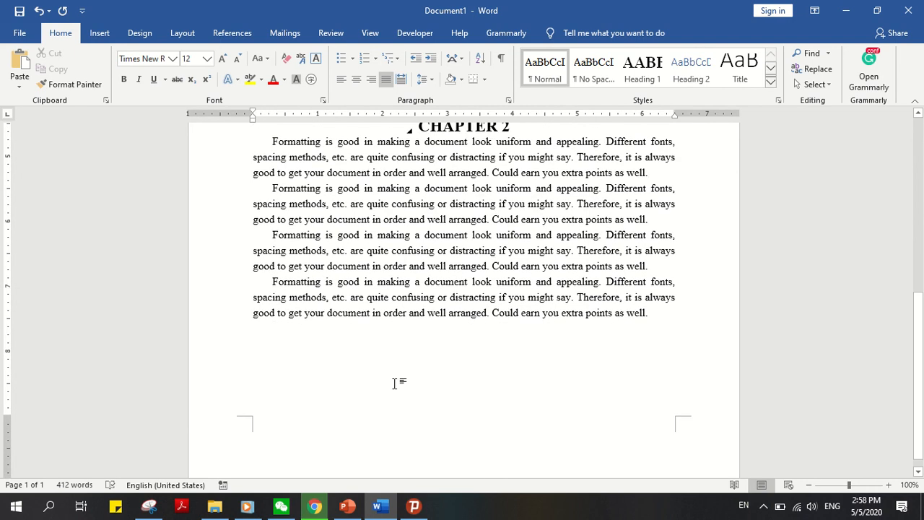
pyautogui.write('chap')
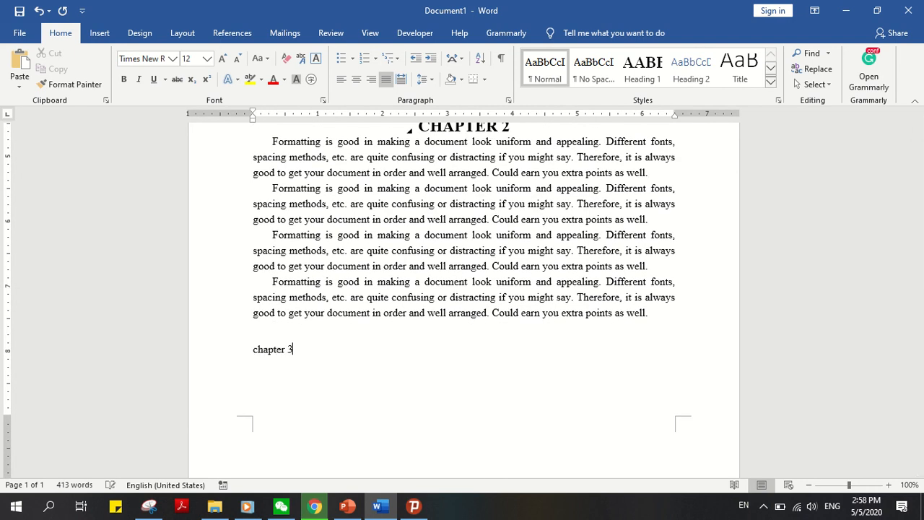
pyautogui.write('ter 3')
pyautogui.press('Return')
pyautogui.write('Welcome! Thank you for wa')
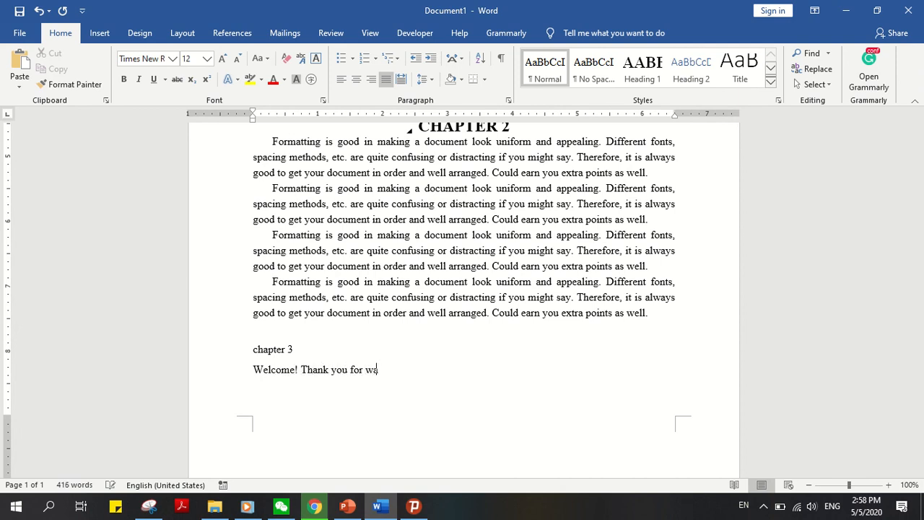
pyautogui.write('tching! ')
pyautogui.write('Subscribe')
pyautogui.write('!')
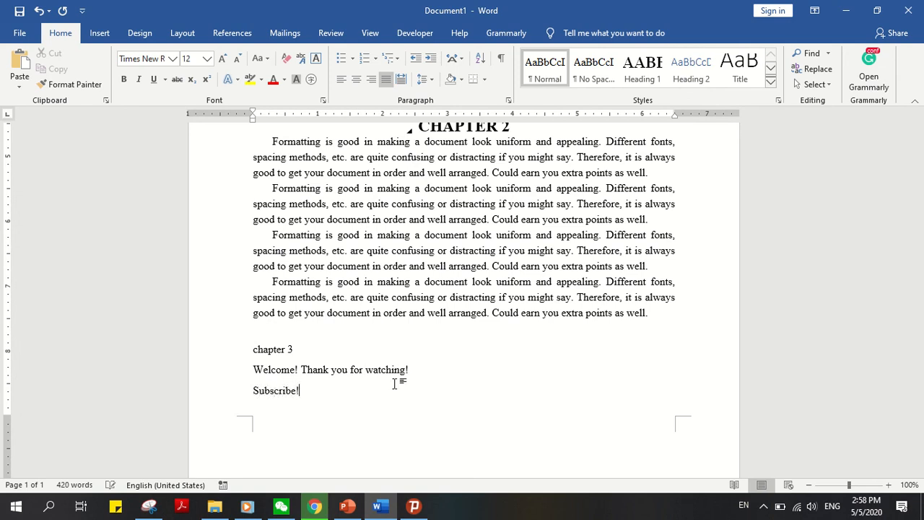
# Step: Apply the Heading 1 style to the "chapter 3" line
pyautogui.click(273, 349)
pyautogui.click(636, 69)
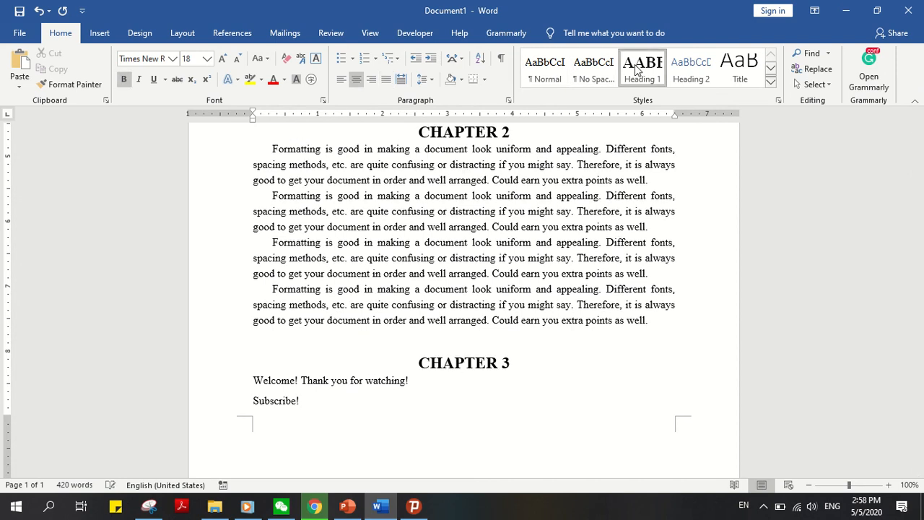
pyautogui.click(358, 380)
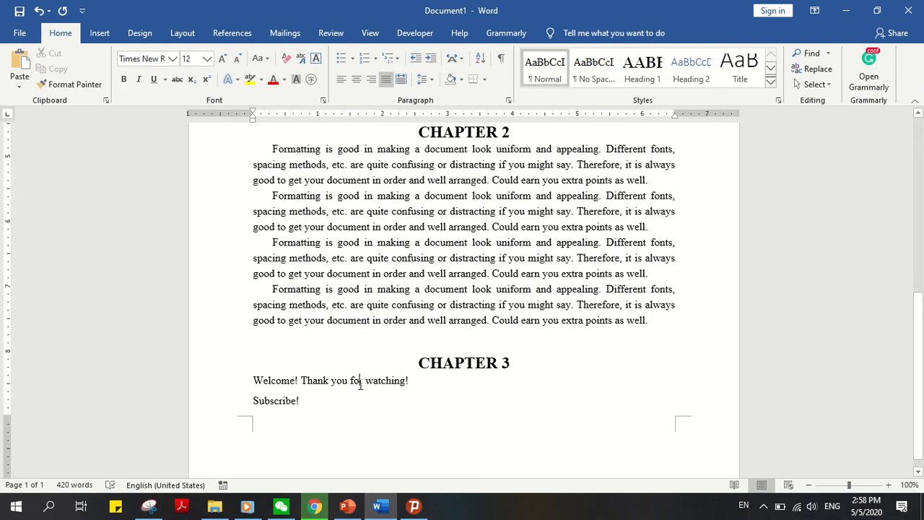
# Step: Copy the last Chapter 2 body paragraph's formatting onto the "Welcome! Thank you for watching!" line with Format Painter
pyautogui.click(340, 304)
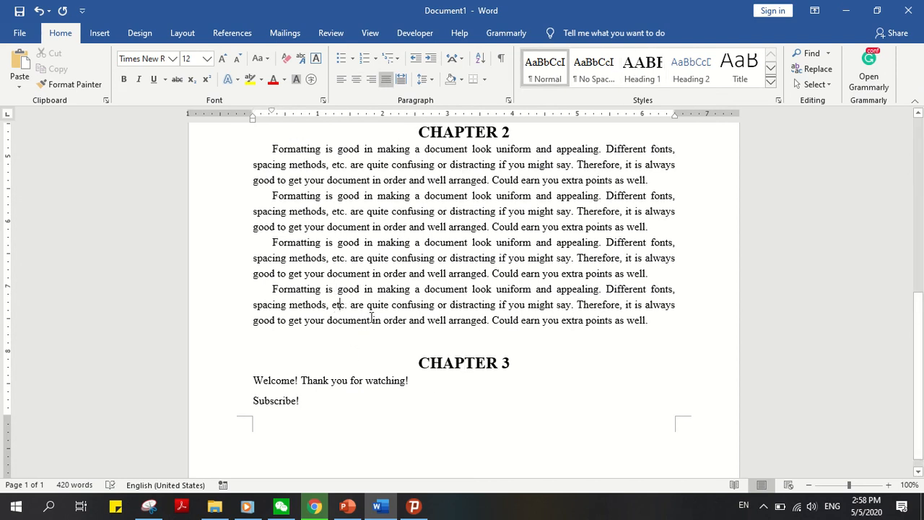
pyautogui.click(72, 84)
pyautogui.click(332, 380)
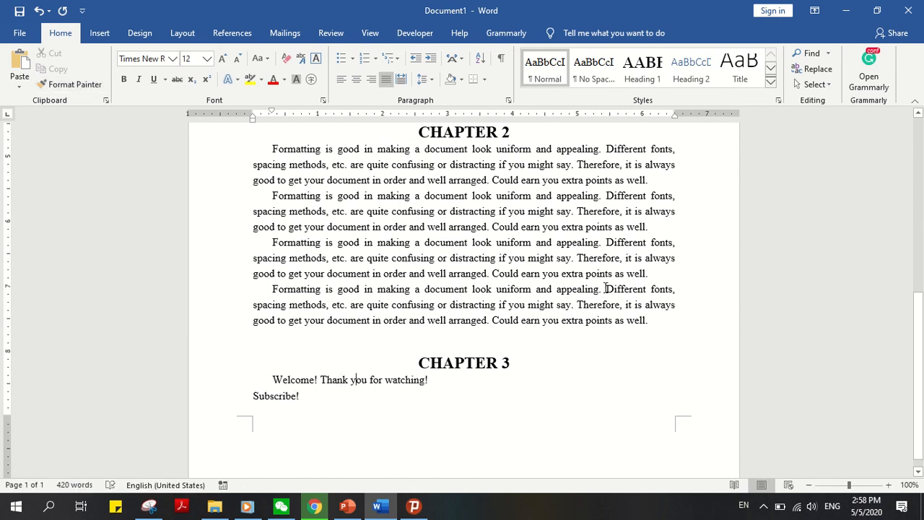
pyautogui.scroll(3, 608, 286)
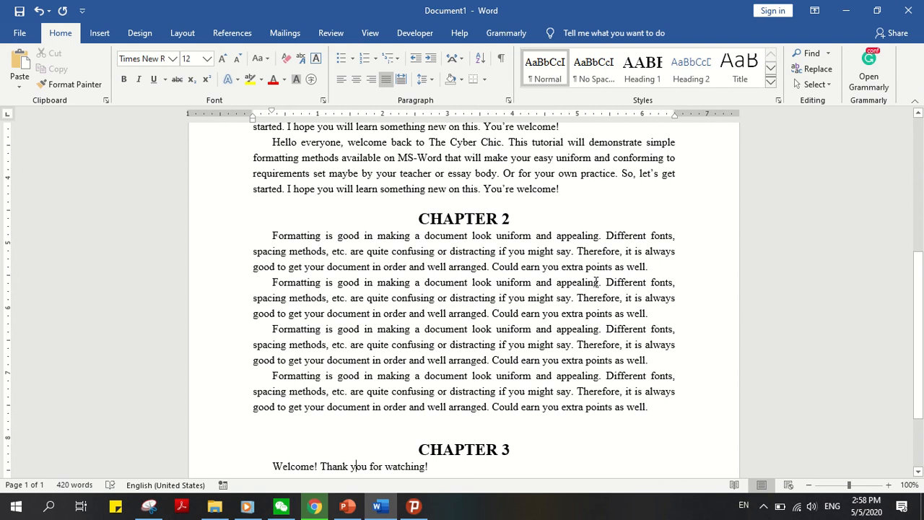